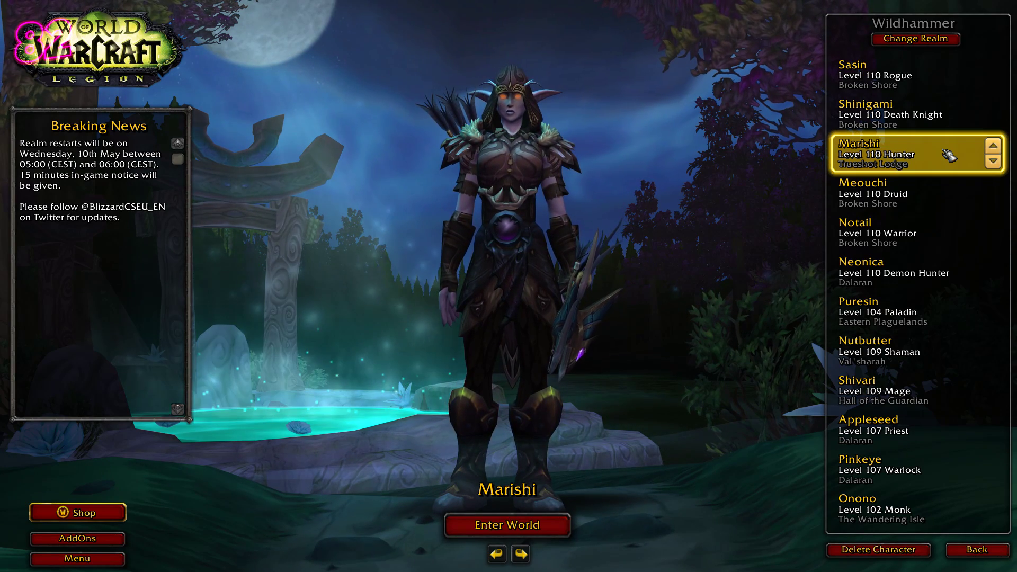
Enter the game world with the level 110 Hunter from the character select screen.
{"action": "double_click", "coordinate": [946, 154]}
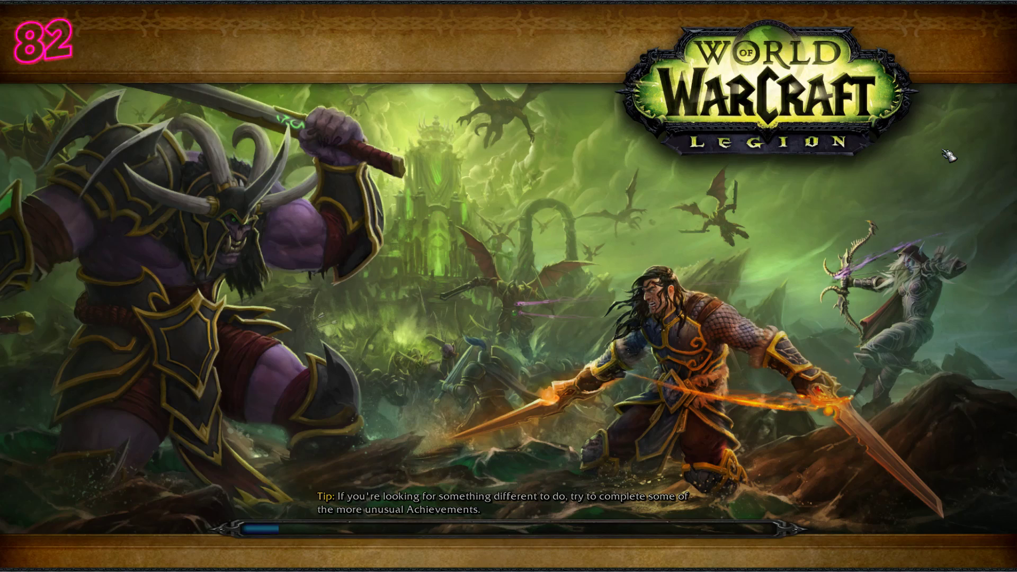
Bring up the Sequence Viewer with /gs and load Lone_MM into the Sequence Editor.
{"action": "type", "text": "/gs"}
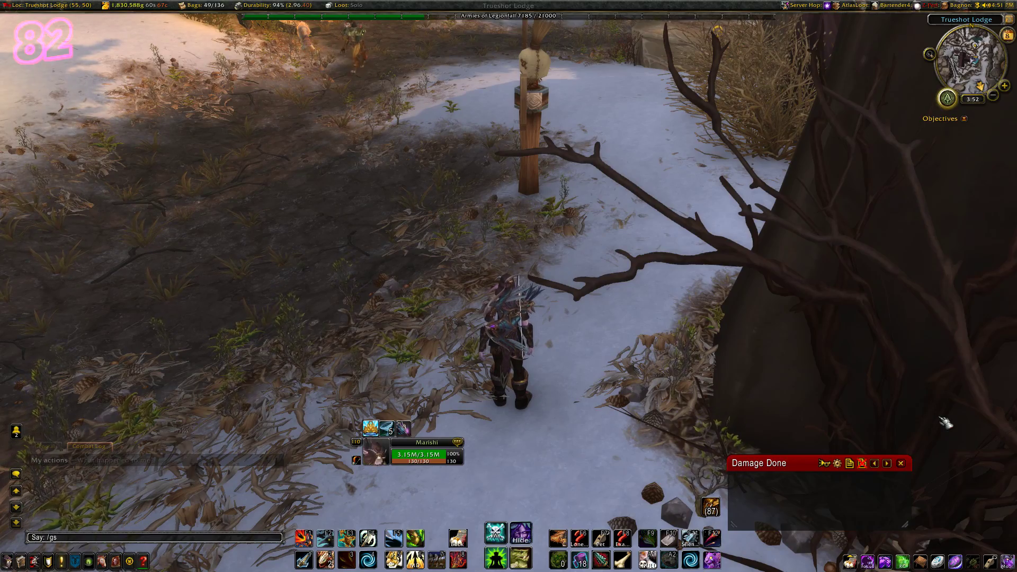
{"action": "key", "text": "Return"}
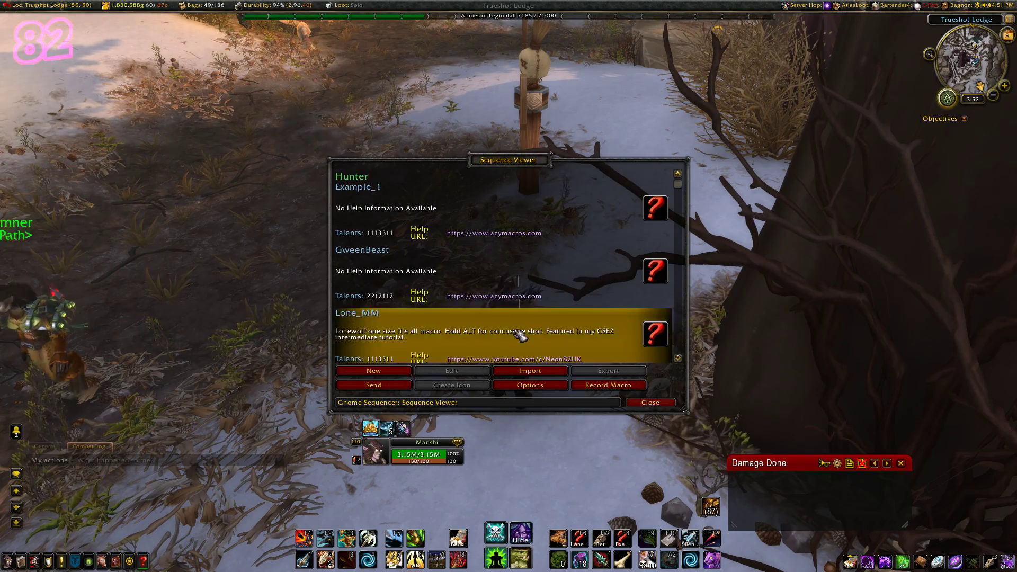
{"action": "left_click", "coordinate": [455, 332]}
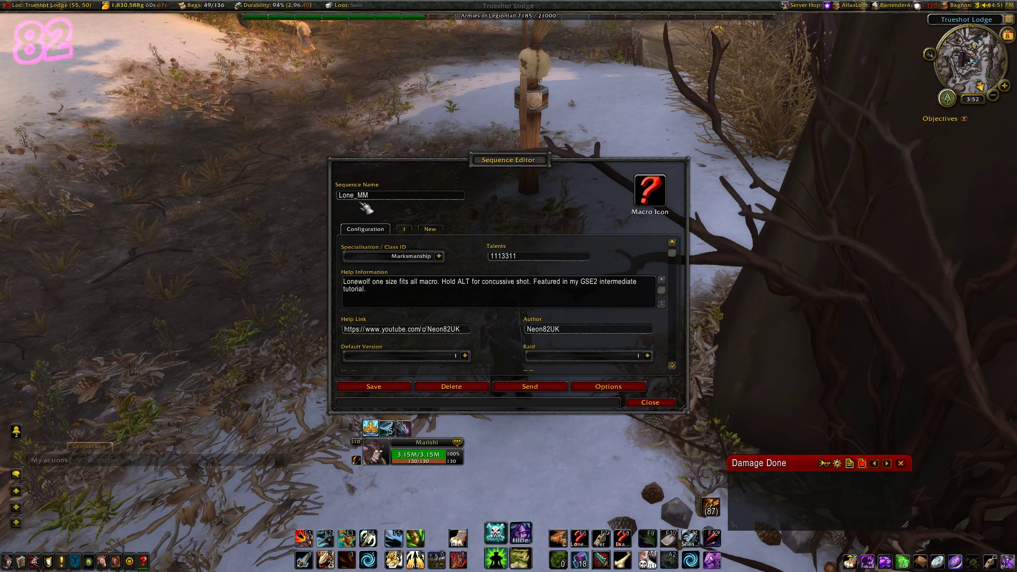
Scroll through Lone_MM's Raid, Mythic, PVP, Dungeon and Heroic version fields, then add version 2.
{"action": "key", "text": "n"}
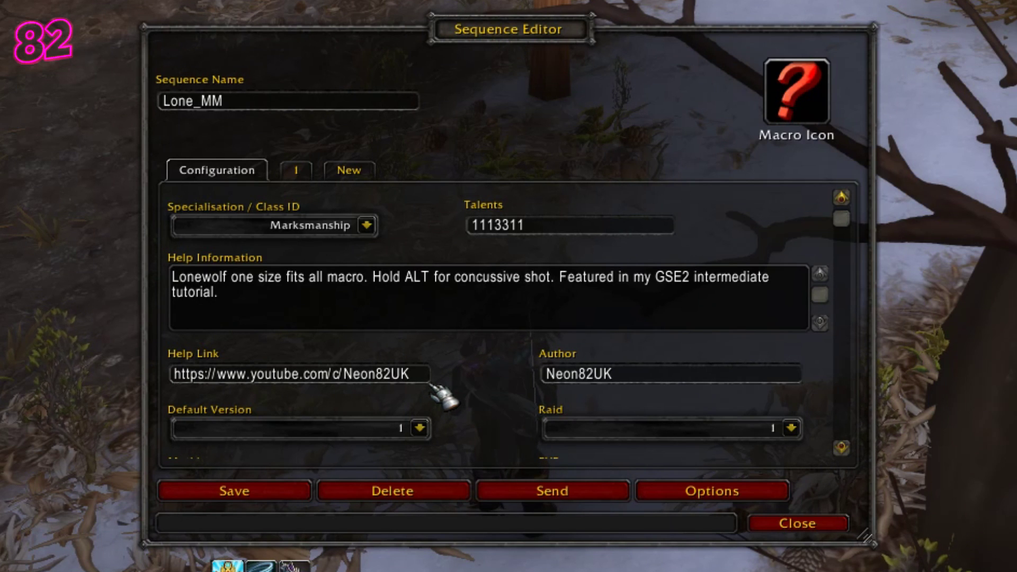
{"action": "left_click", "coordinate": [846, 452]}
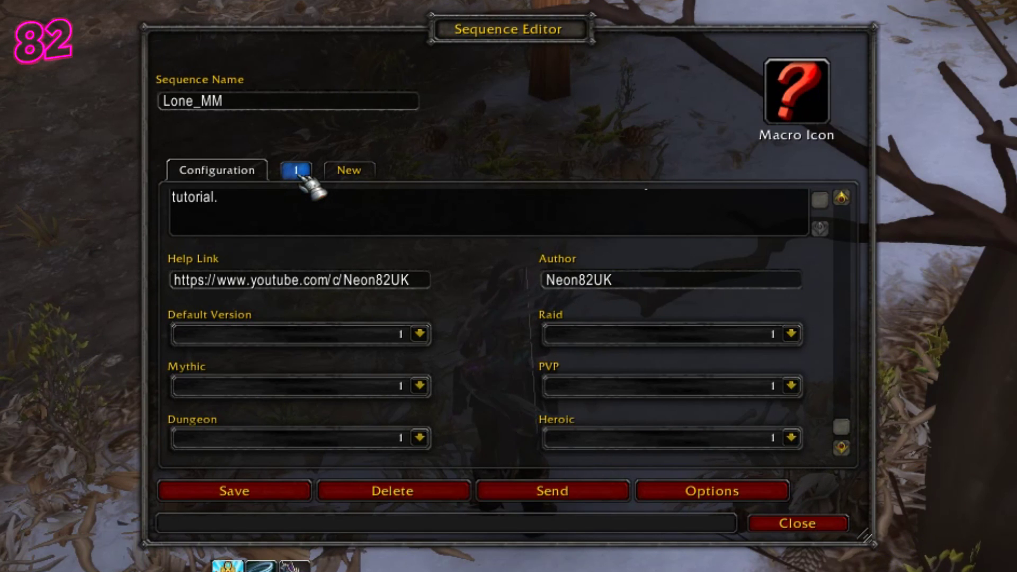
{"action": "left_click", "coordinate": [365, 174]}
Check which version the Raid dropdown uses, then show version 1's Priority List steps and Trueshot PreMacro.
{"action": "left_click", "coordinate": [300, 170]}
{"action": "left_click", "coordinate": [239, 169]}
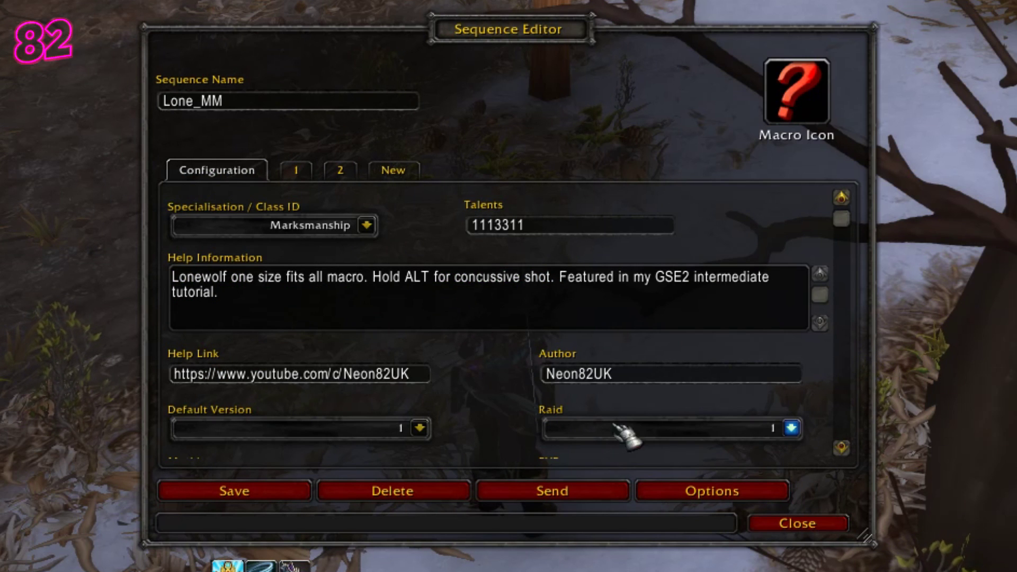
{"action": "left_click", "coordinate": [791, 428]}
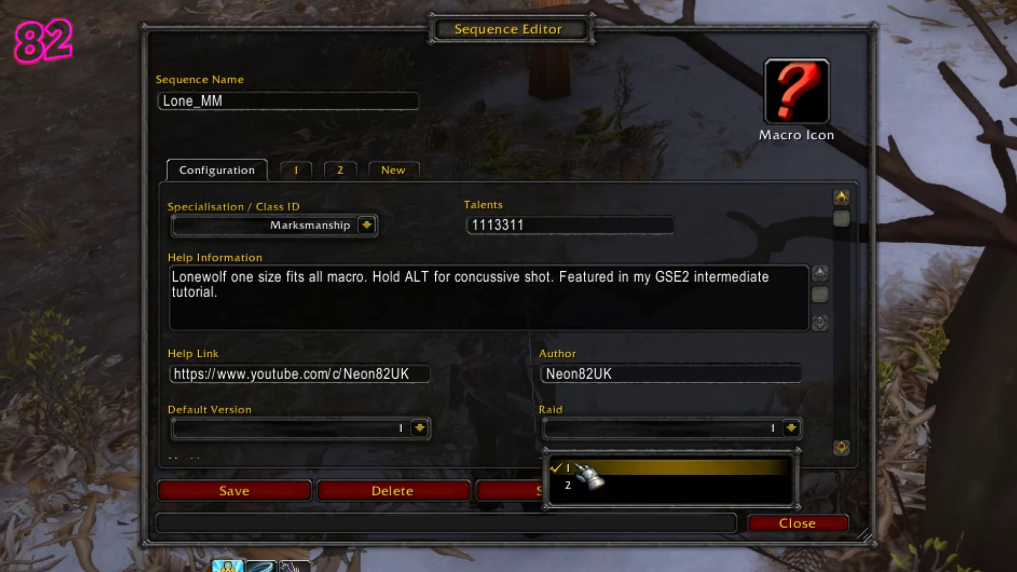
{"action": "left_click", "coordinate": [293, 170]}
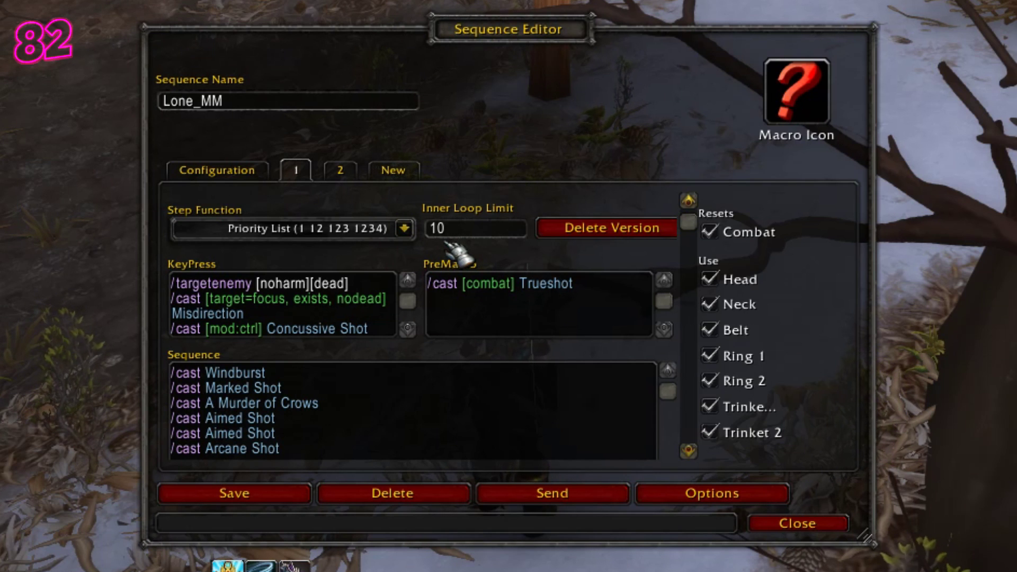
{"action": "left_click", "coordinate": [405, 229]}
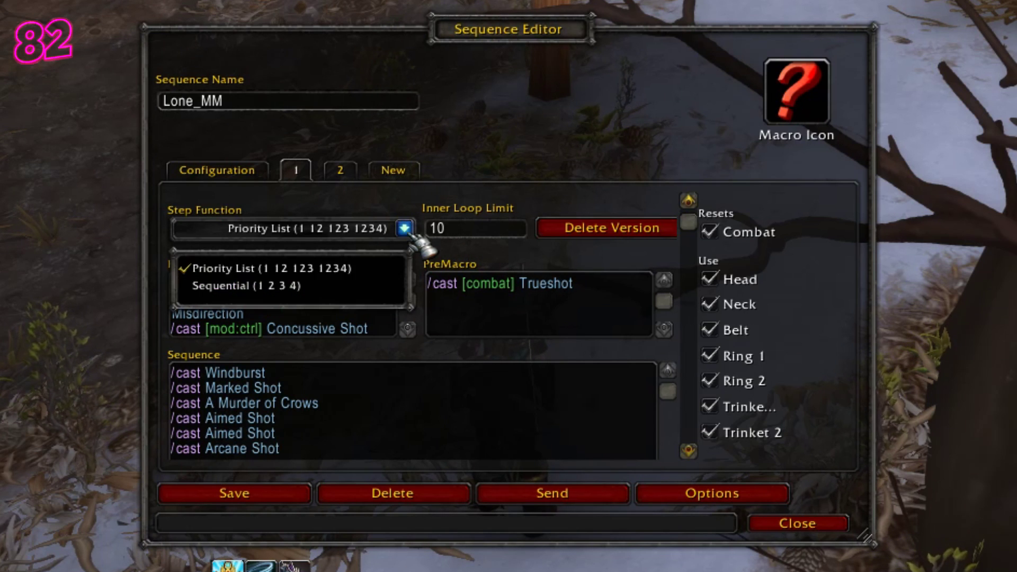
{"action": "left_click", "coordinate": [373, 274]}
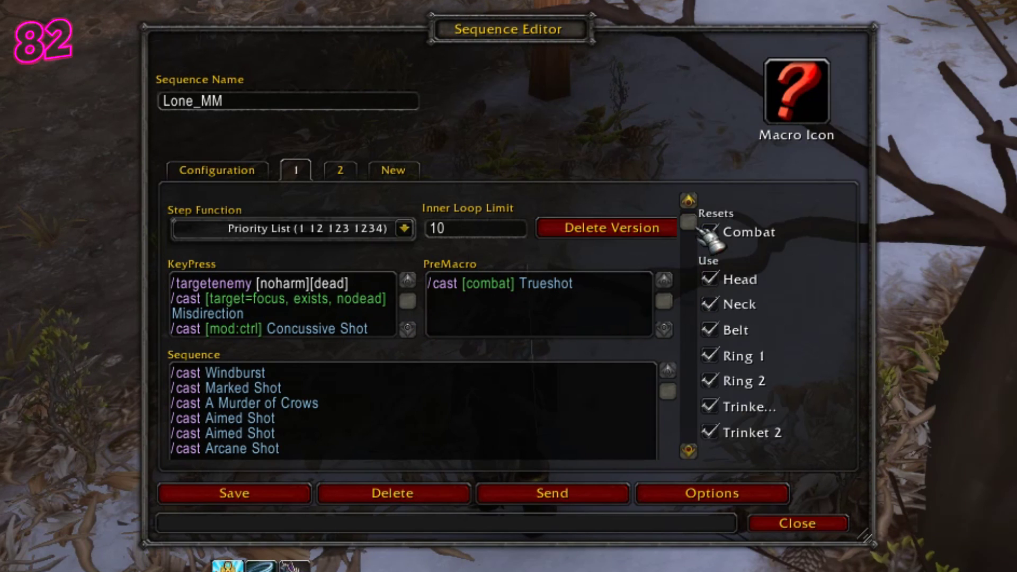
{"action": "left_click", "coordinate": [689, 450]}
{"action": "scroll", "coordinate": [688, 450], "scroll_direction": "down", "scroll_amount": 5}
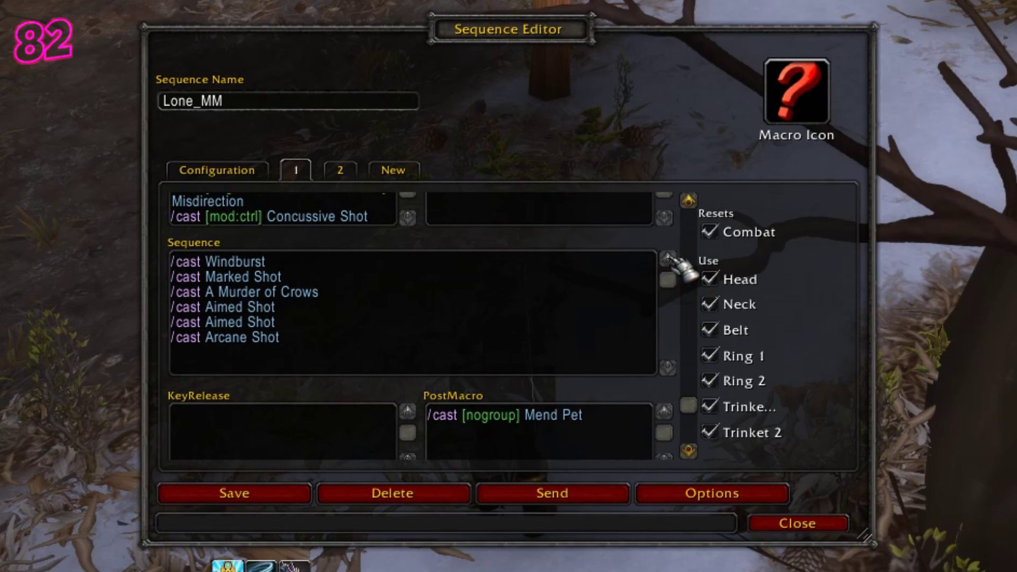
{"action": "left_click", "coordinate": [688, 201]}
{"action": "scroll", "coordinate": [688, 201], "scroll_direction": "up", "scroll_amount": 3}
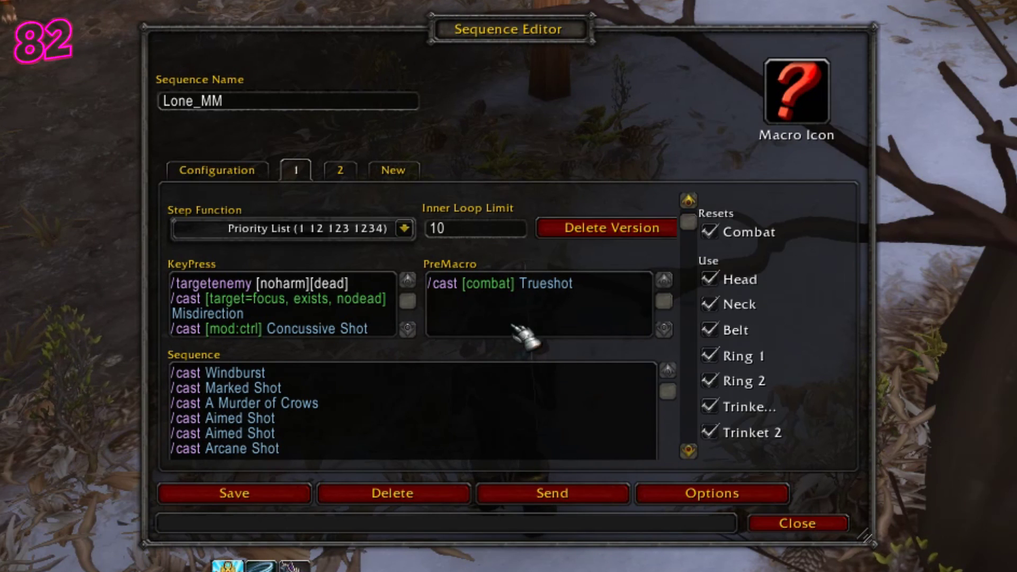
{"action": "left_click_drag", "start_coordinate": [691, 223], "coordinate": [699, 258]}
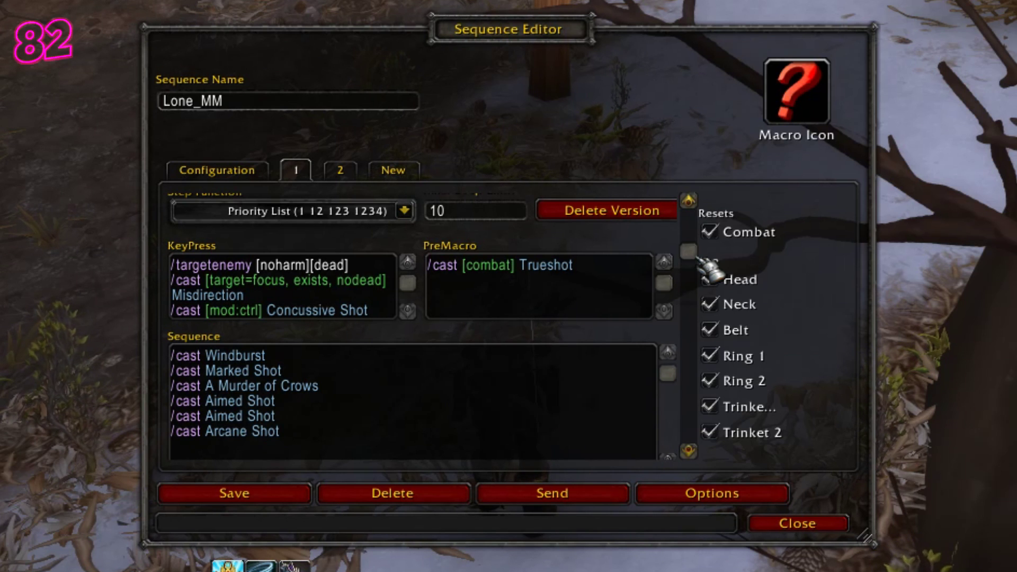
{"action": "left_click_drag", "start_coordinate": [698, 259], "coordinate": [702, 431]}
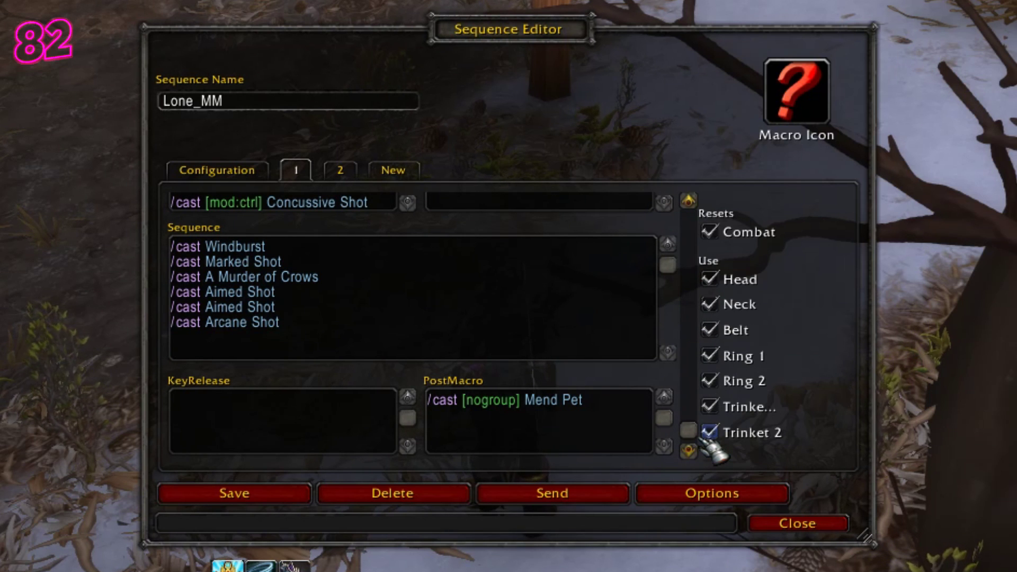
{"action": "left_click_drag", "start_coordinate": [702, 439], "coordinate": [741, 221]}
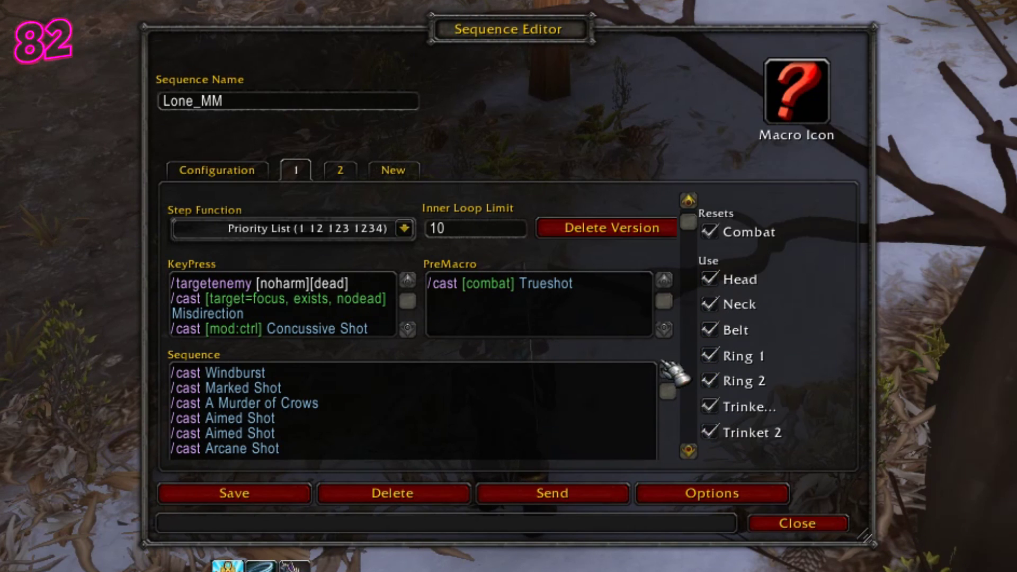
{"action": "left_click_drag", "start_coordinate": [688, 223], "coordinate": [702, 387]}
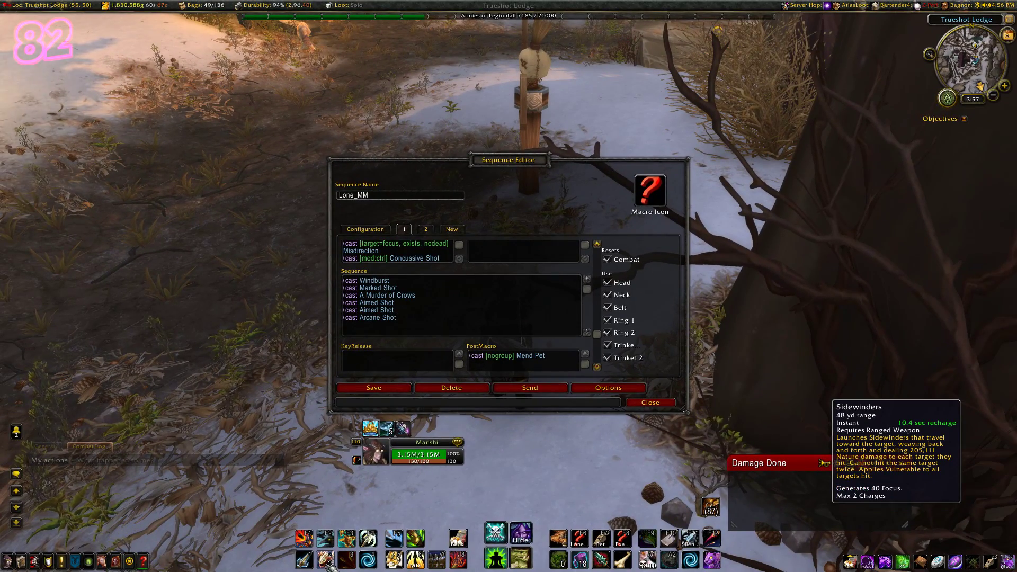
{"action": "left_click", "coordinate": [34, 560]}
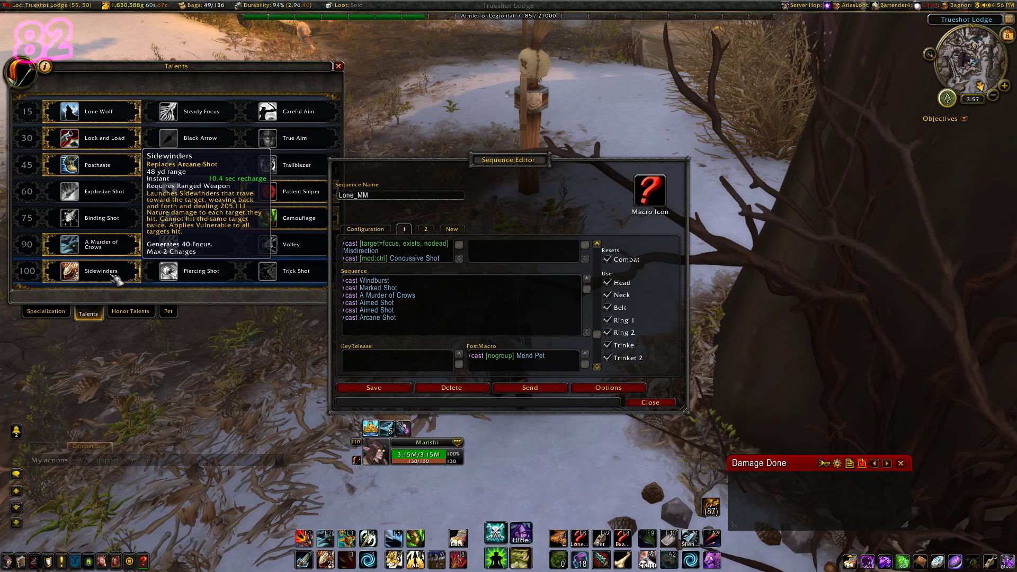
{"action": "left_click", "coordinate": [339, 67]}
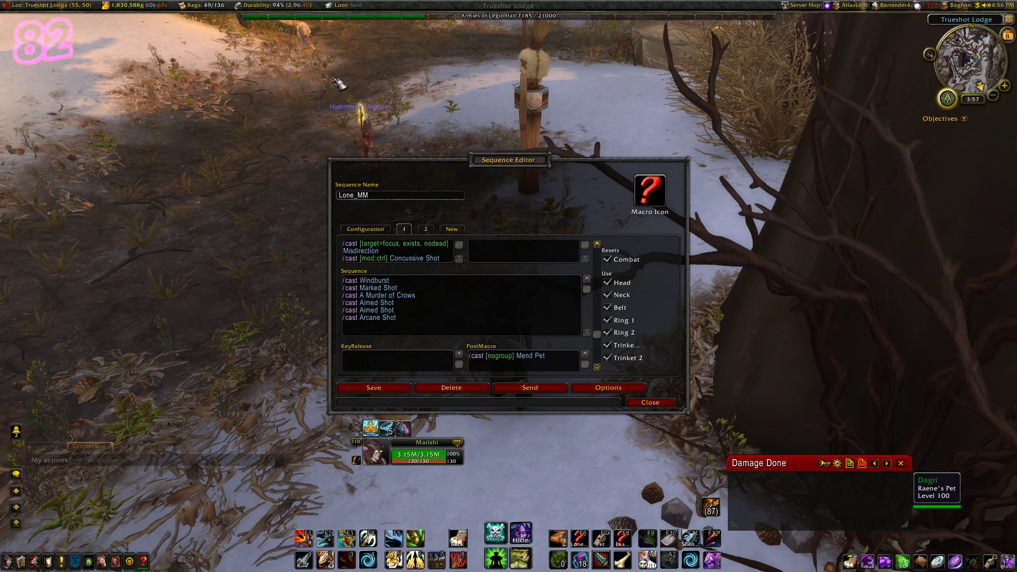
{"action": "left_click_drag", "start_coordinate": [603, 343], "coordinate": [610, 256]}
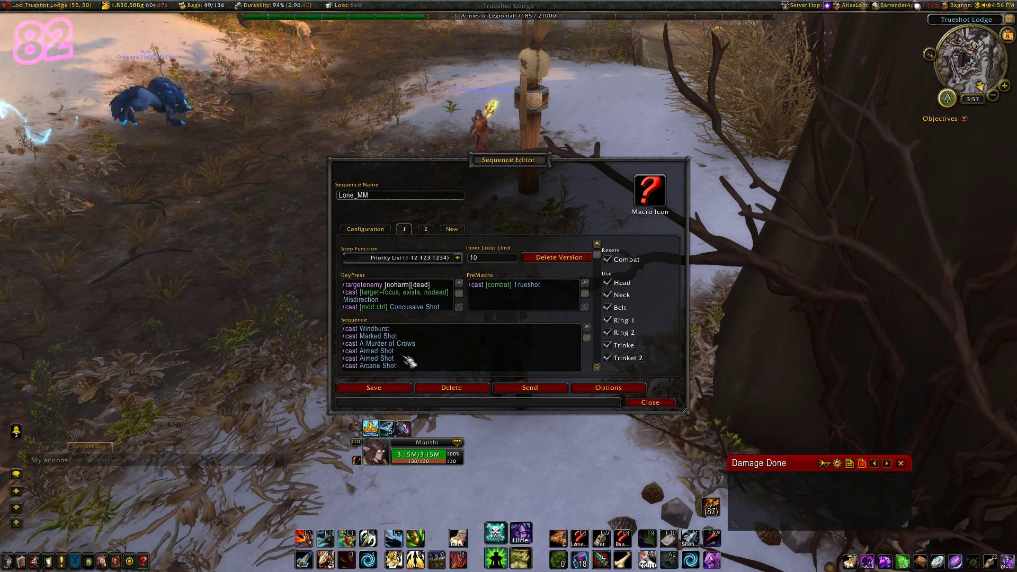
{"action": "left_click", "coordinate": [457, 258]}
{"action": "key", "text": "F6"}
{"action": "key", "text": "F6"}
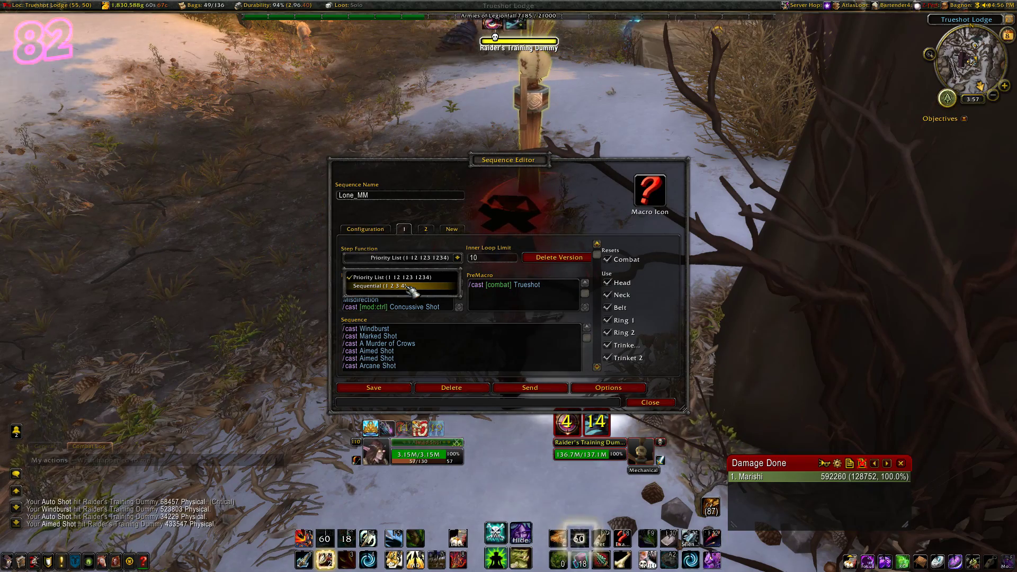
Fire the Lone_MM macro on F6 repeatedly at the training dummy until damage passes 31 million.
{"action": "key", "text": "F6"}
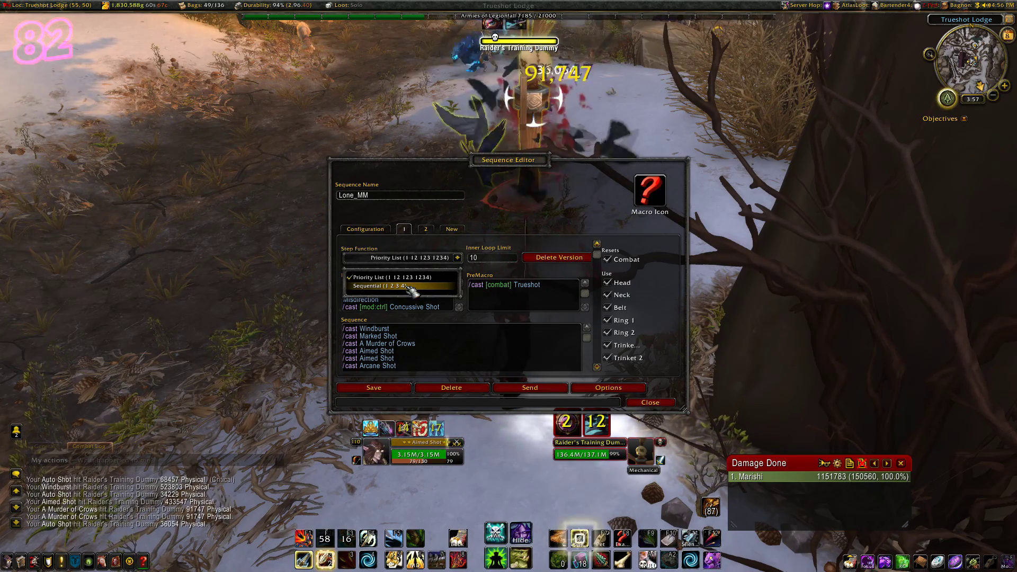
{"action": "key", "text": "F6"}
{"action": "key", "text": "F6"}
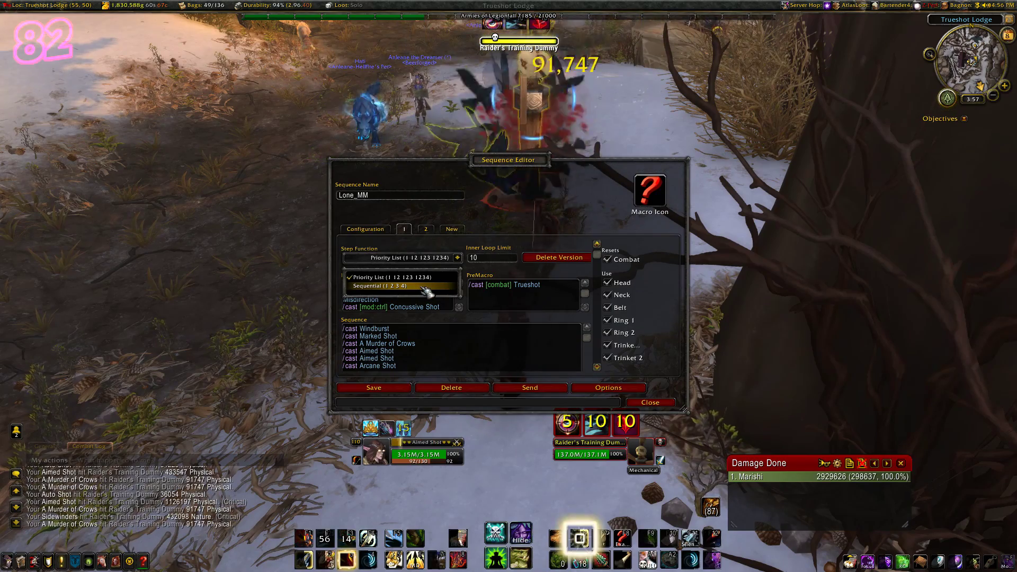
{"action": "key", "text": "F6"}
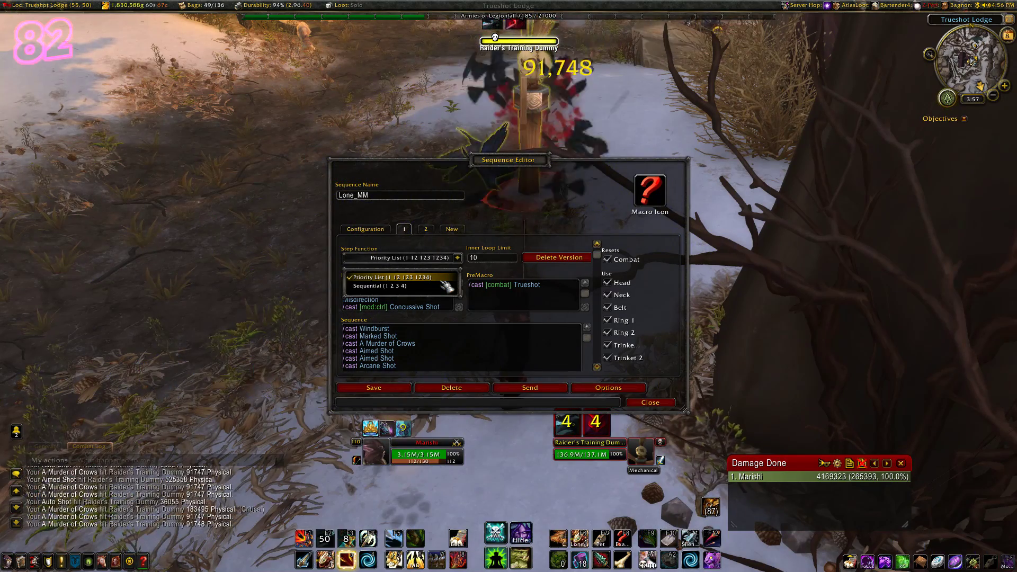
{"action": "key", "text": "F6"}
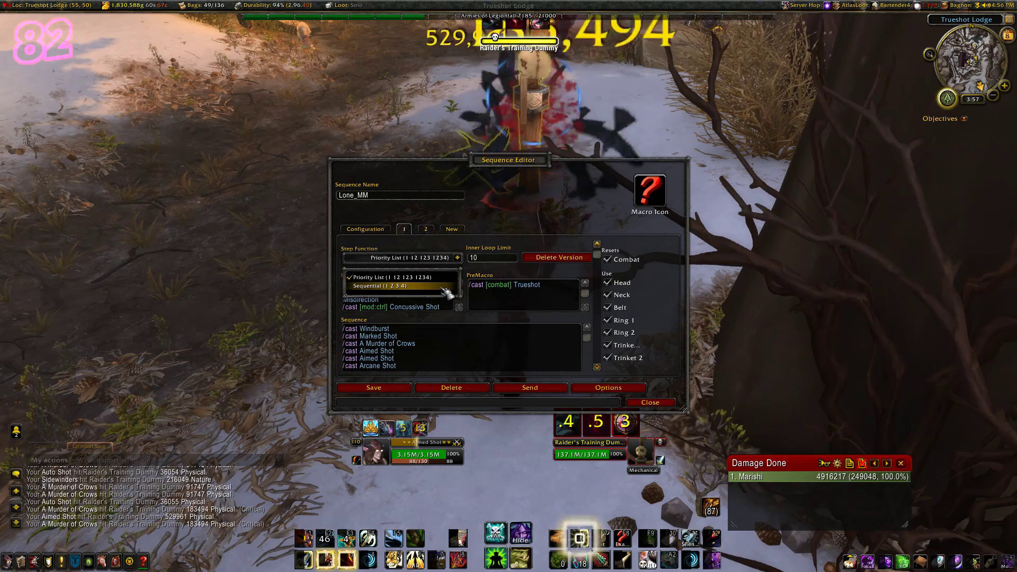
{"action": "key", "text": "F6"}
{"action": "key", "text": "F6"}
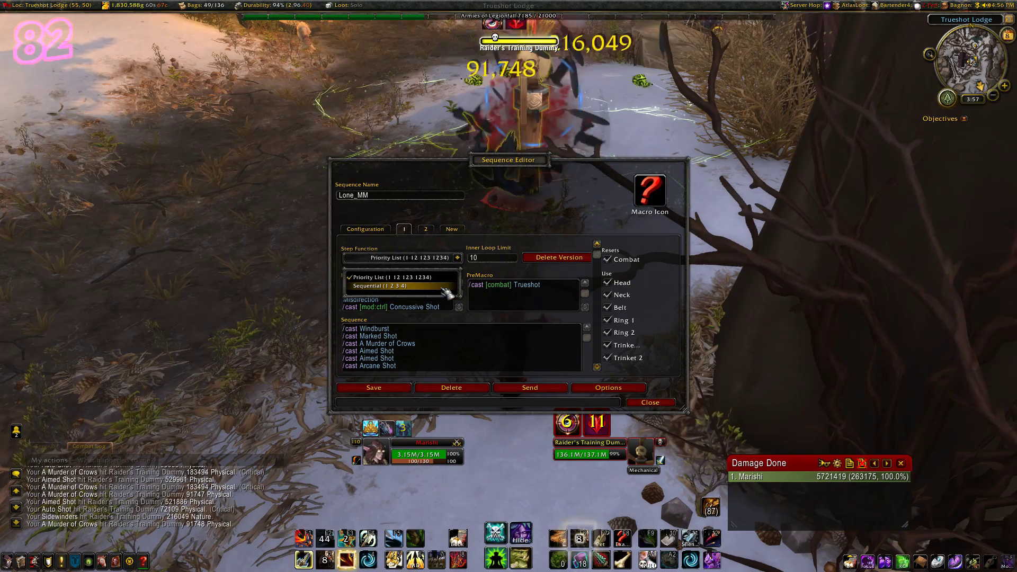
{"action": "key", "text": "F6"}
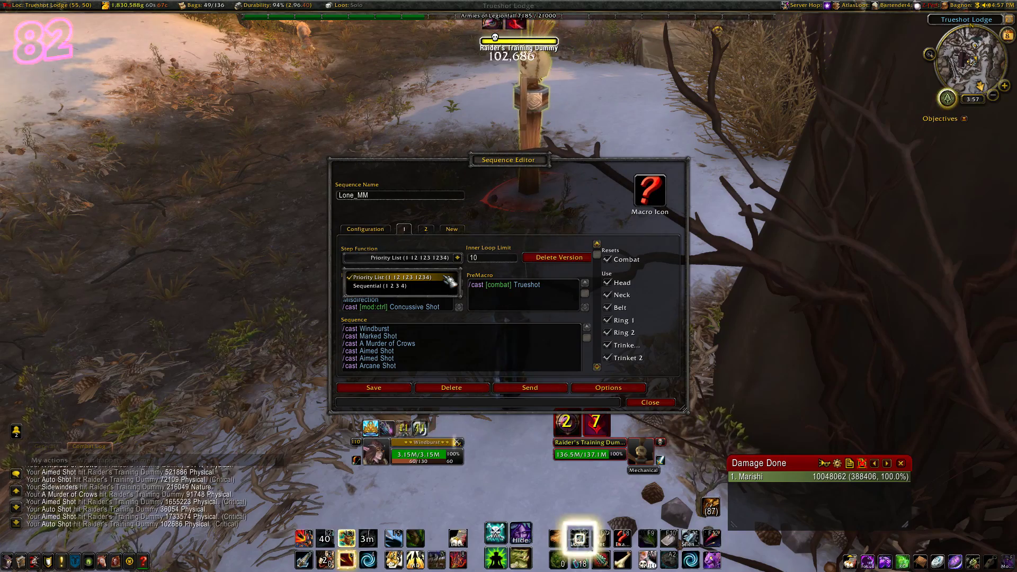
{"action": "key", "text": "F6"}
{"action": "key", "text": "F6"}
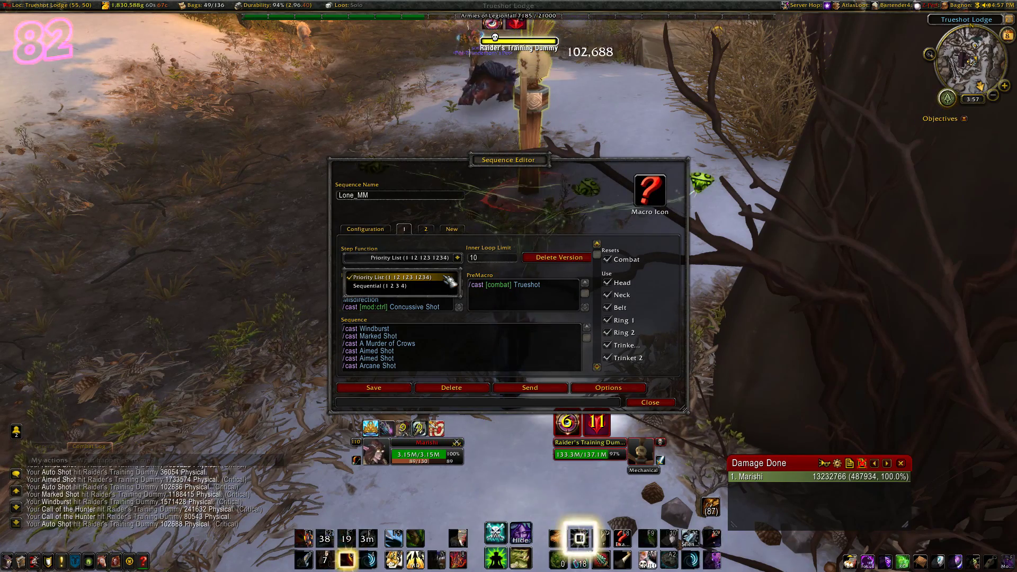
{"action": "key", "text": "F6"}
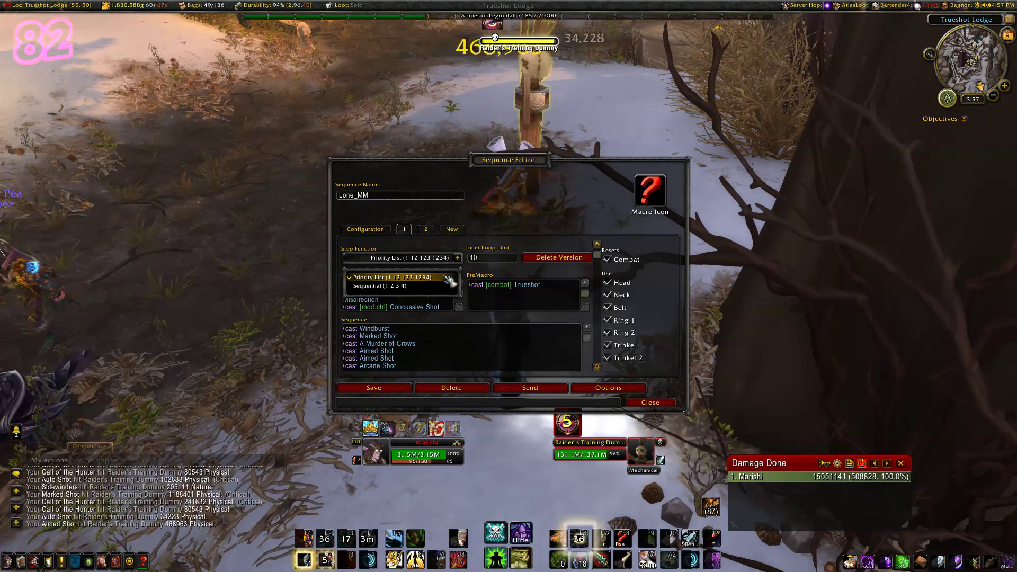
{"action": "key", "text": "F6"}
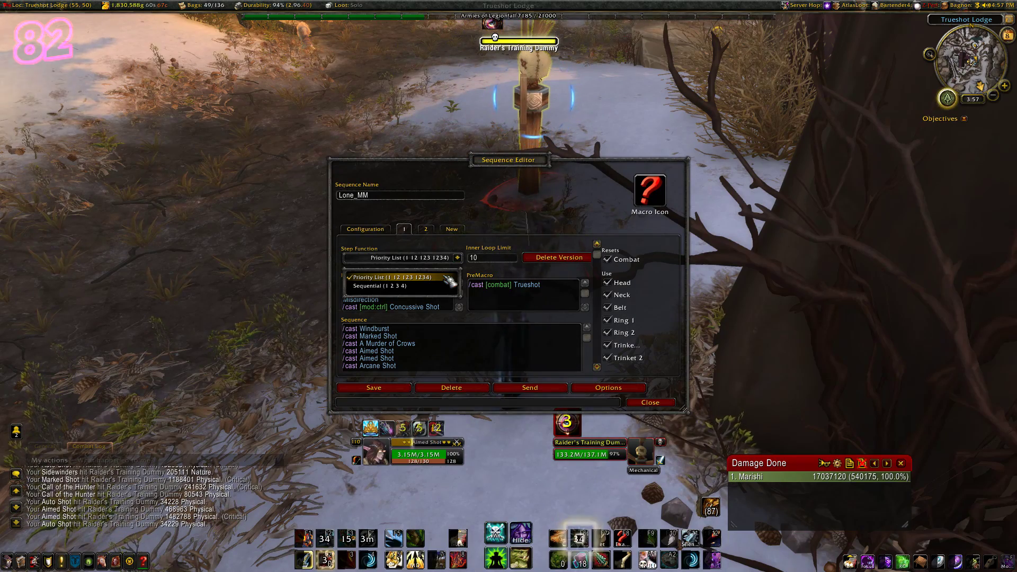
{"action": "key", "text": "F6"}
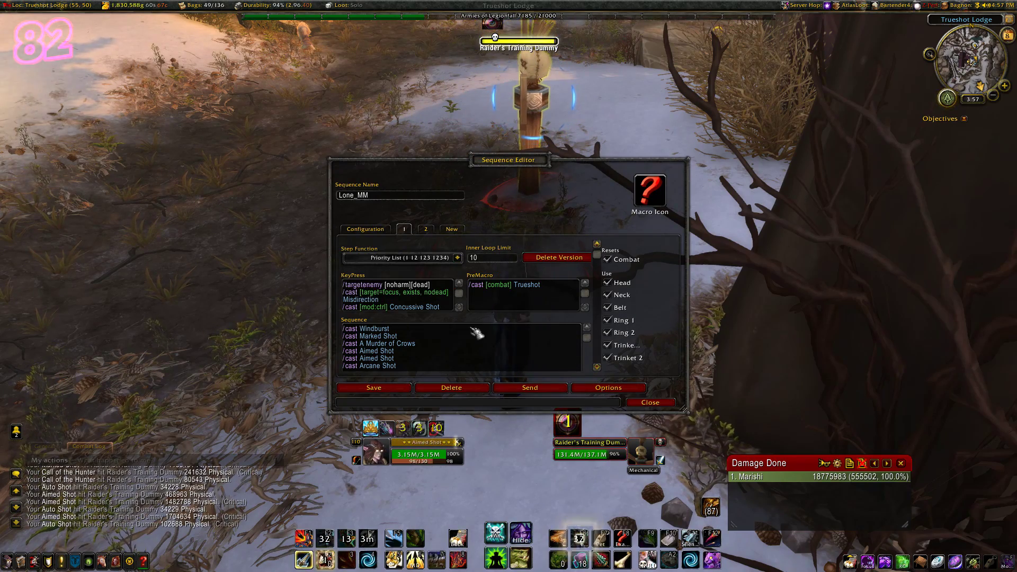
{"action": "key", "text": "F6"}
{"action": "key", "text": "F6"}
{"action": "key", "text": "F6"}
{"action": "key", "text": "F6"}
{"action": "key", "text": "F6"}
{"action": "key", "text": "F6"}
{"action": "key", "text": "F6"}
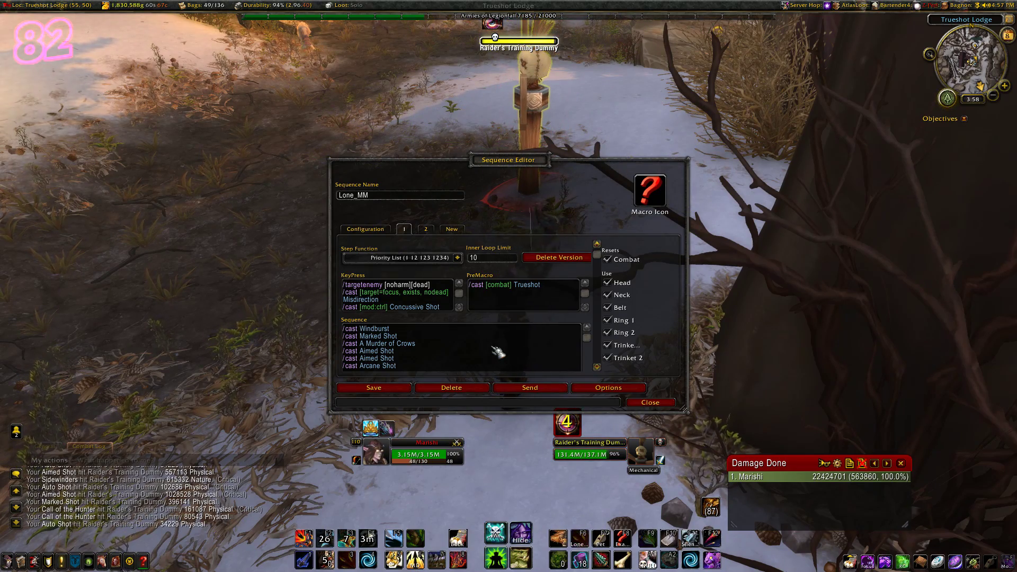
{"action": "key", "text": "F6"}
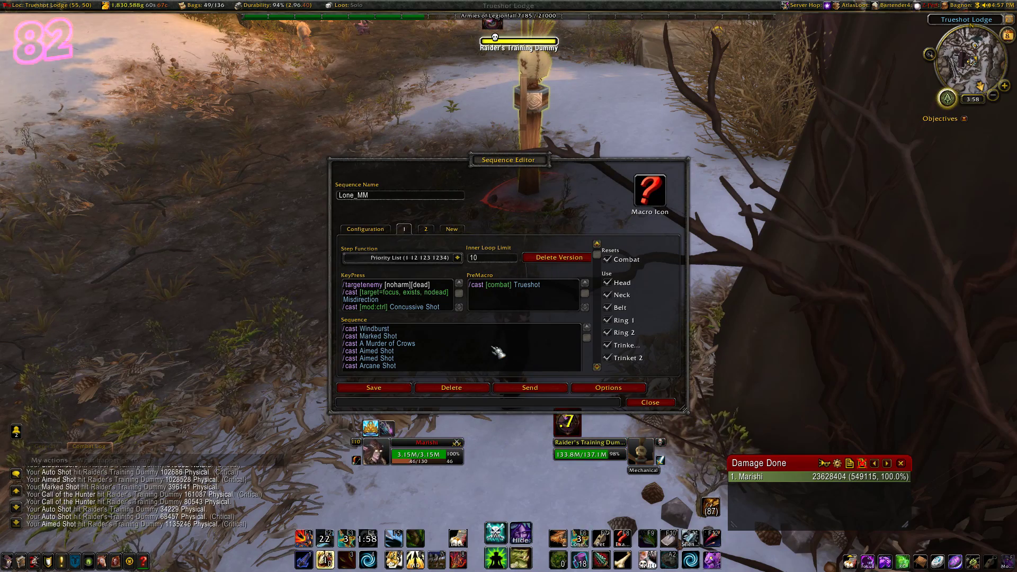
{"action": "key", "text": "F6"}
{"action": "key", "text": "F6"}
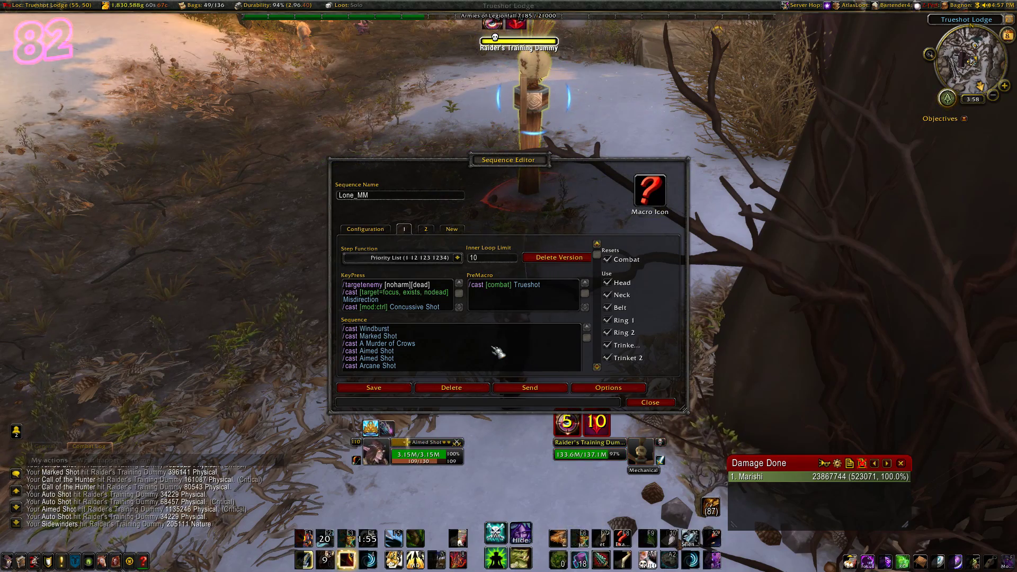
{"action": "key", "text": "F6"}
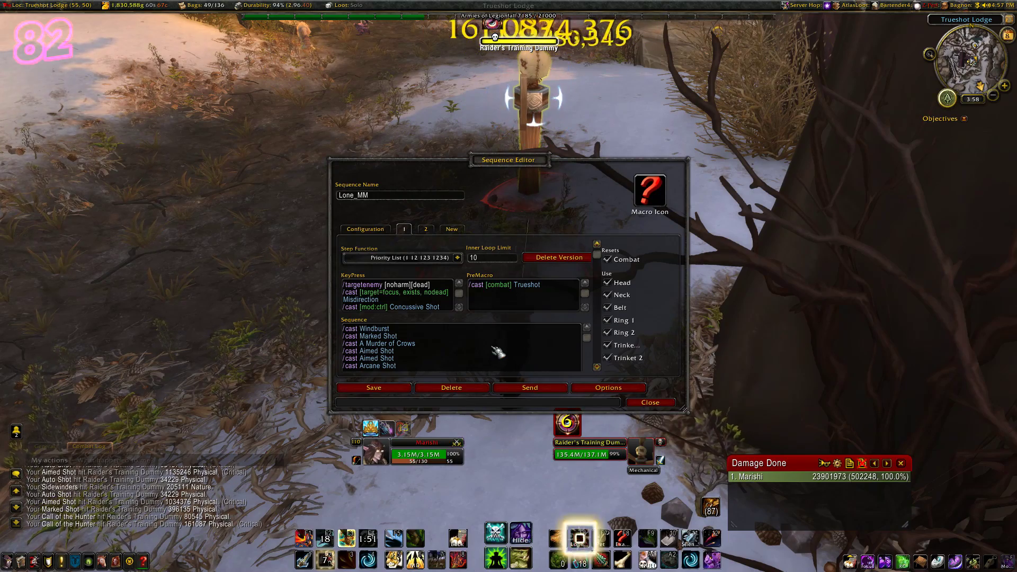
{"action": "key", "text": "F6"}
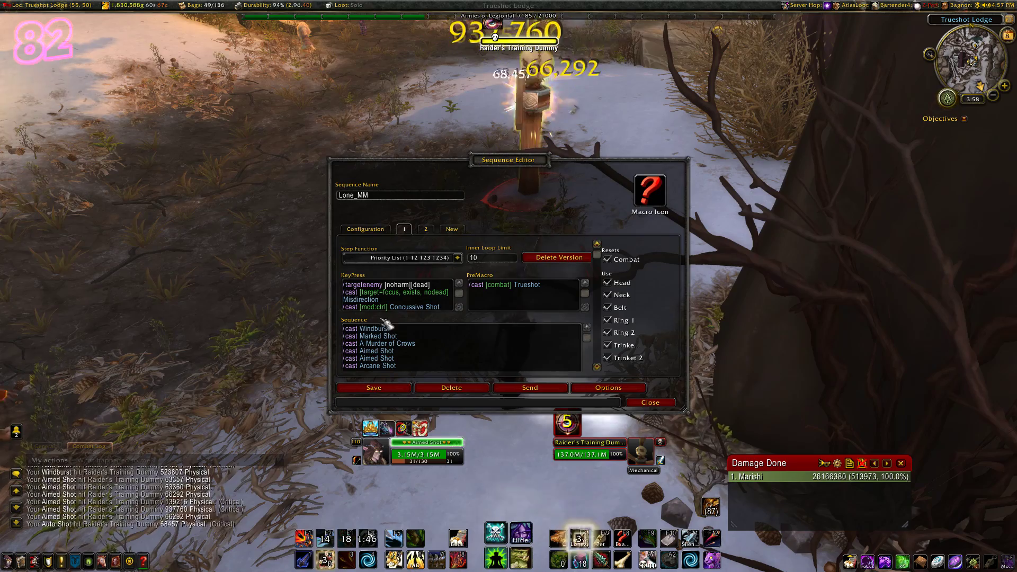
{"action": "key", "text": "F6"}
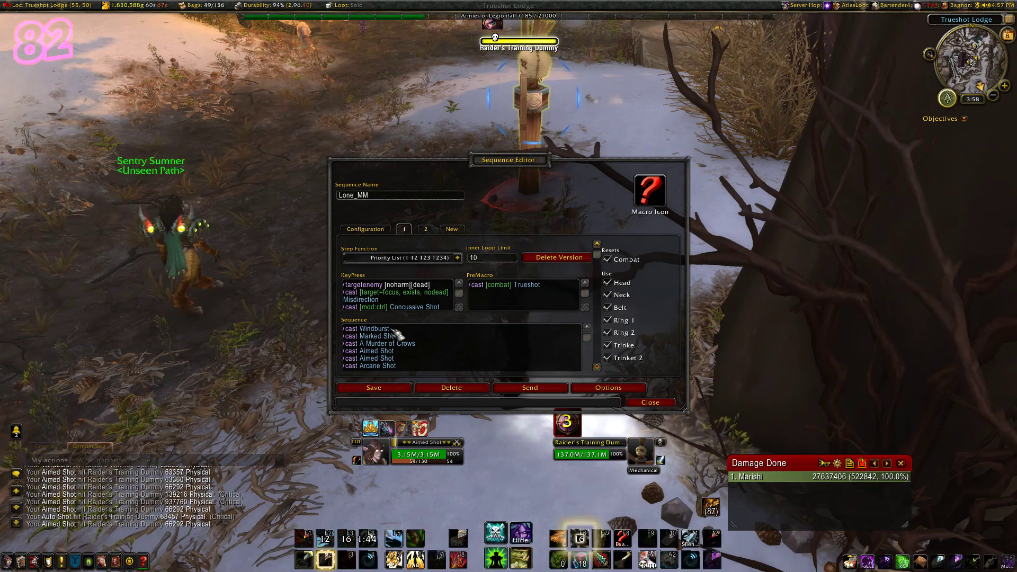
{"action": "key", "text": "F6"}
{"action": "scroll", "coordinate": [582, 317], "scroll_direction": "down", "scroll_amount": 3}
{"action": "key", "text": "F6"}
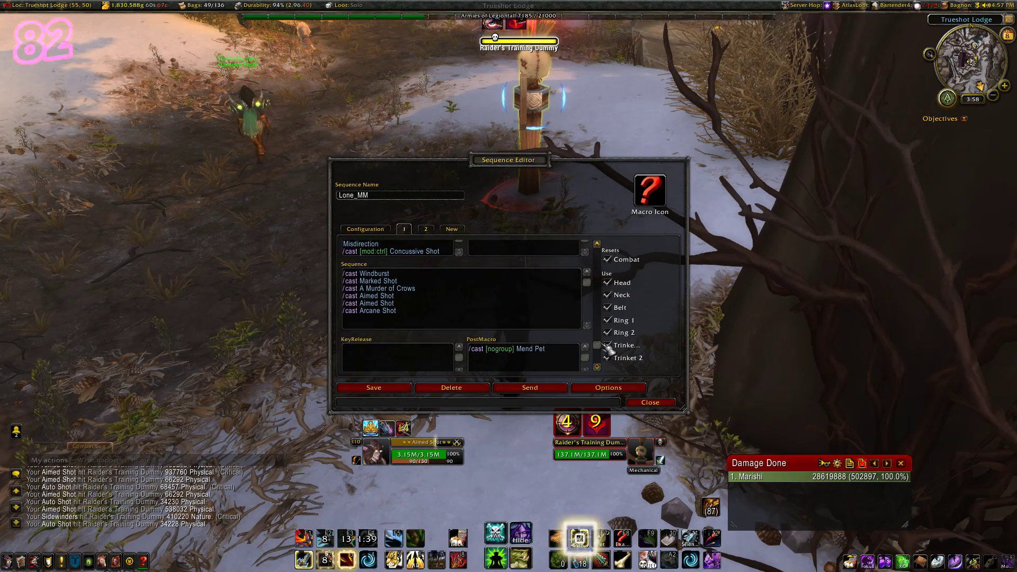
{"action": "scroll", "coordinate": [609, 348], "scroll_direction": "up", "scroll_amount": 3}
{"action": "key", "text": "F6"}
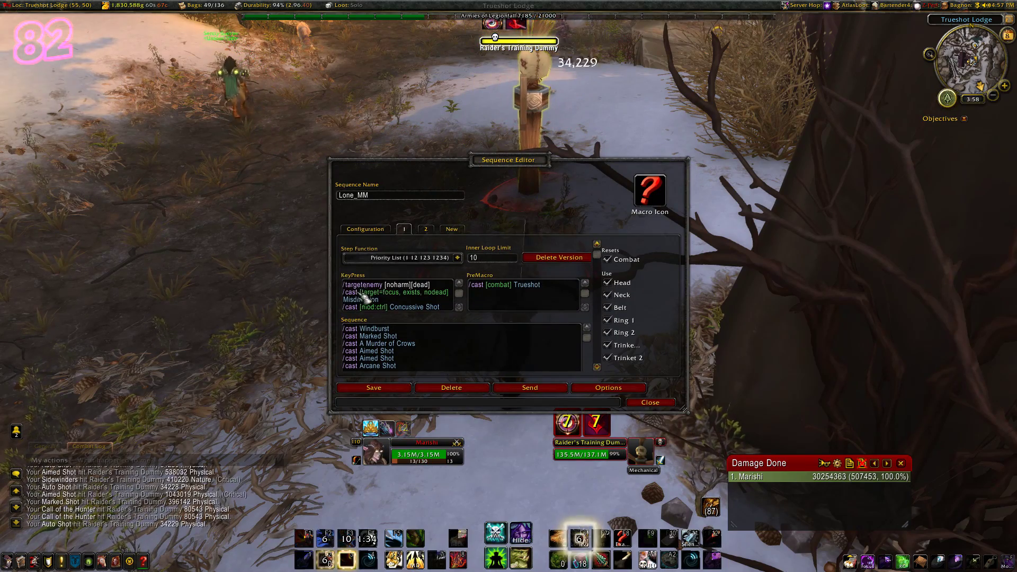
{"action": "key", "text": "F6"}
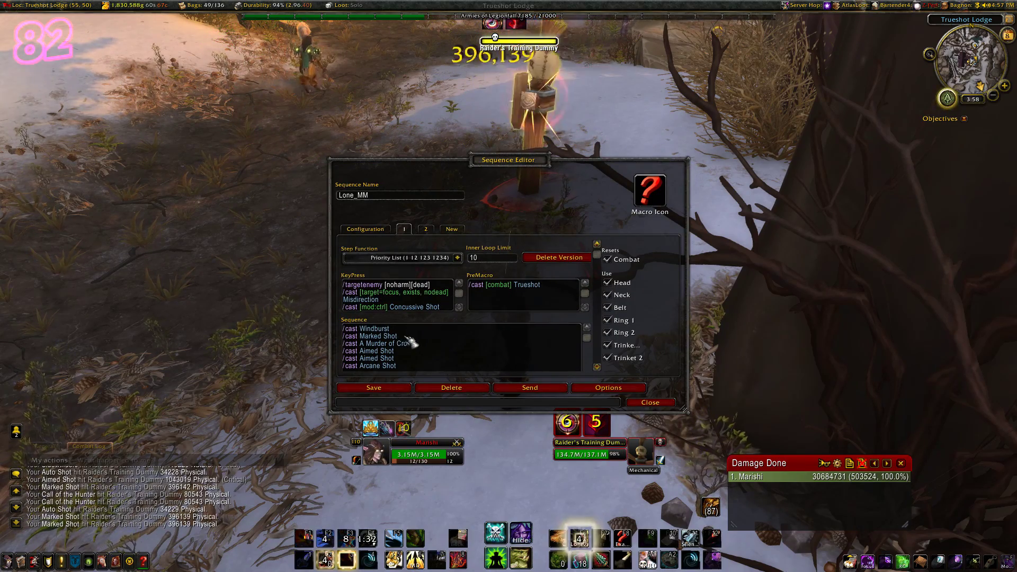
{"action": "key", "text": "F6"}
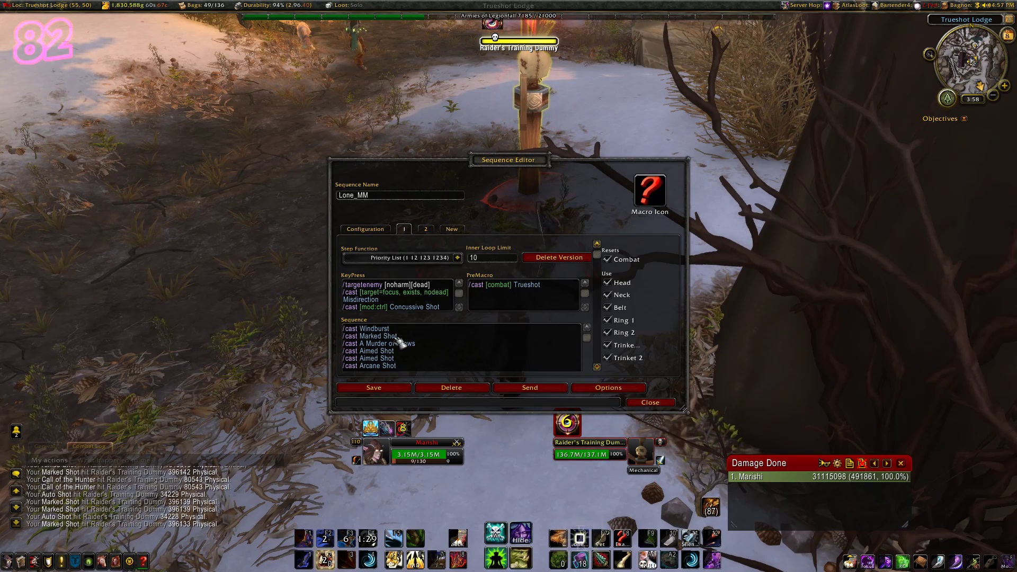
{"action": "key", "text": "F6"}
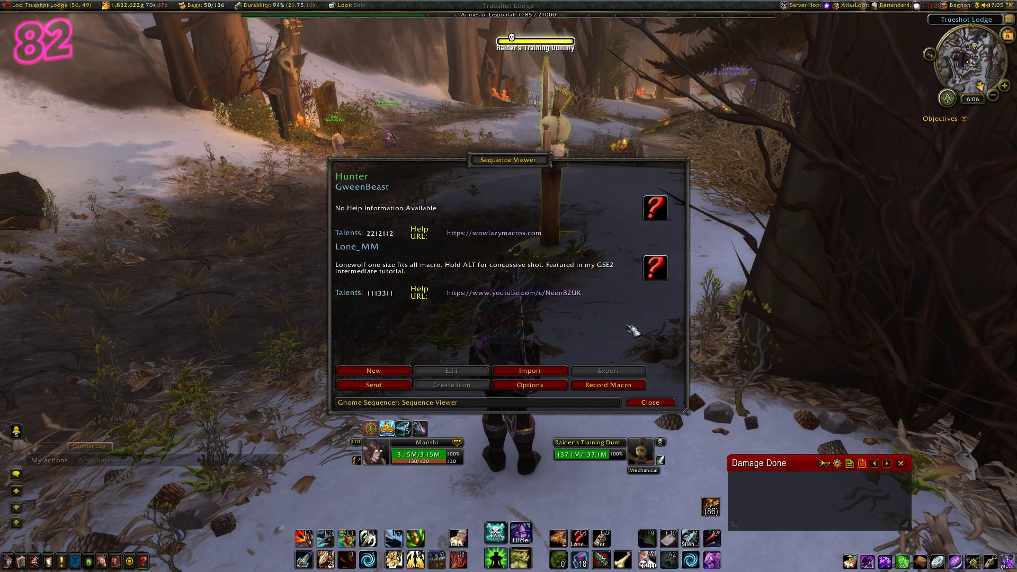
Select the Lone_MM sequence in the GSE Sequence Viewer.
{"action": "left_click", "coordinate": [576, 283]}
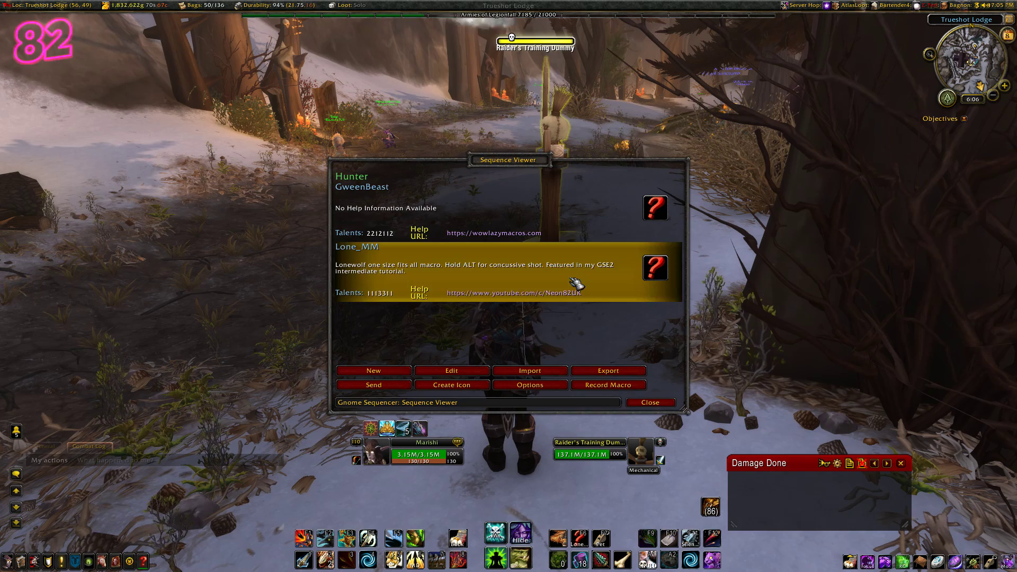
Select and copy the entire Lone_MM export string from the export box.
{"action": "left_click", "coordinate": [608, 371]}
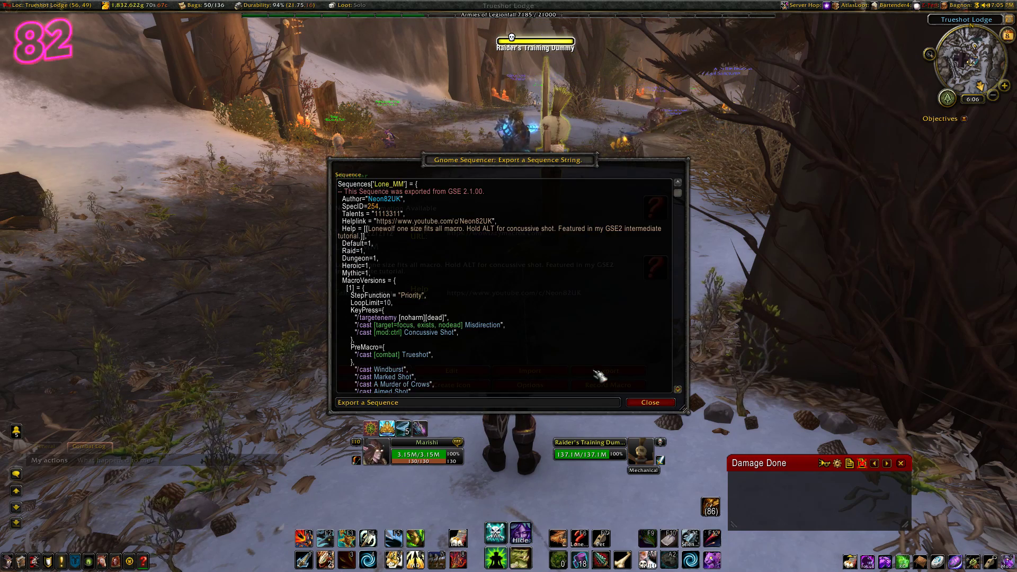
{"action": "key", "text": "ctrl+a"}
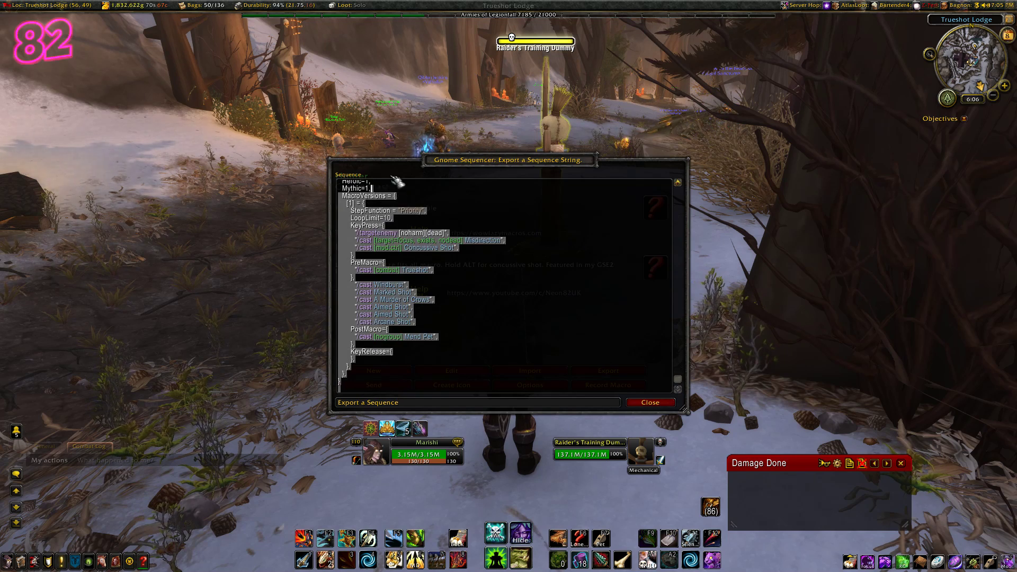
{"action": "key", "text": "ctrl+c"}
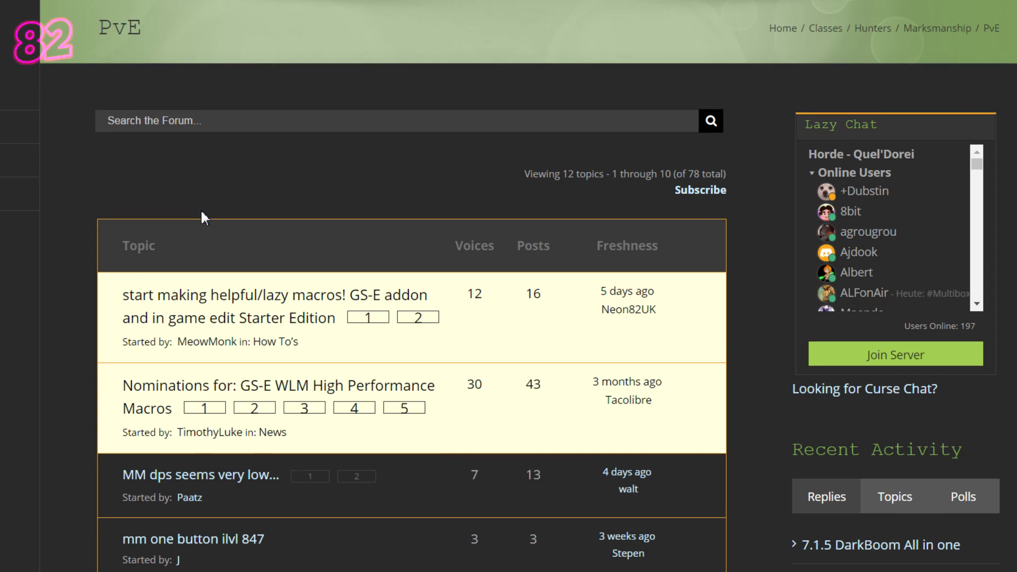
{"action": "scroll", "coordinate": [201, 212], "scroll_direction": "down", "scroll_amount": 15}
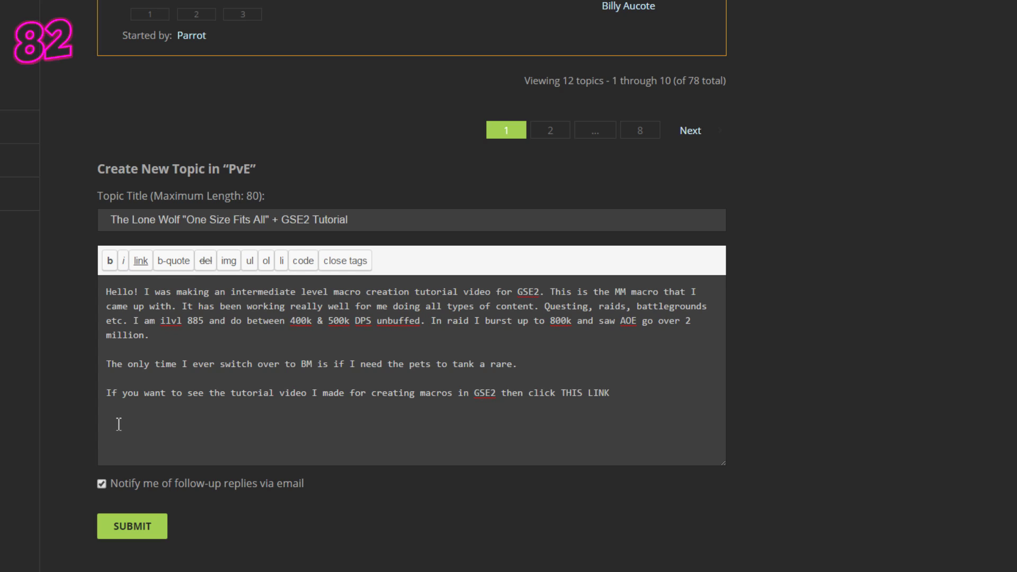
Paste the Lone_MM export into the topic body, format it as a code block, and submit.
{"action": "key", "text": "ctrl+v"}
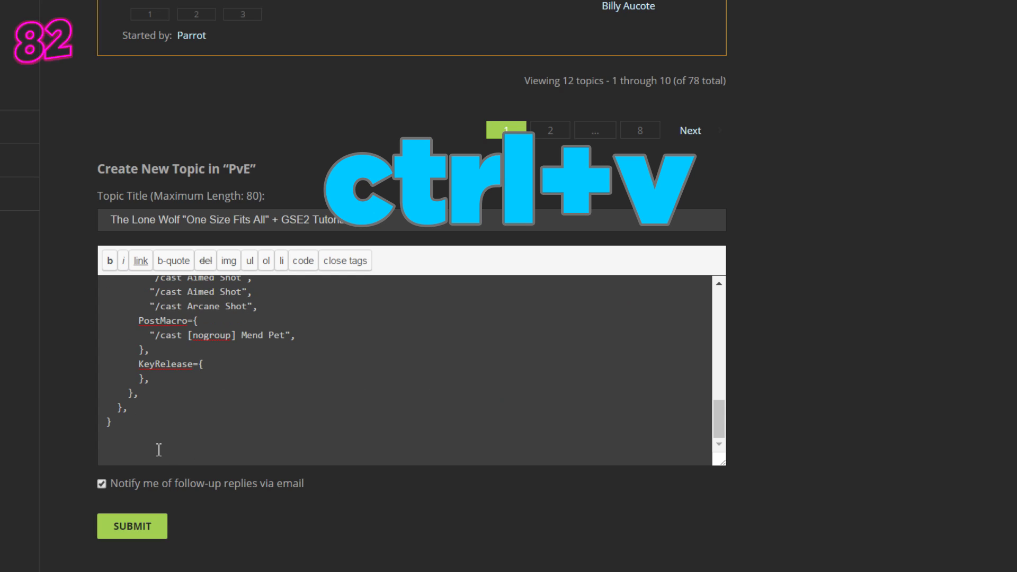
{"action": "left_click_drag", "start_coordinate": [124, 429], "coordinate": [104, 422]}
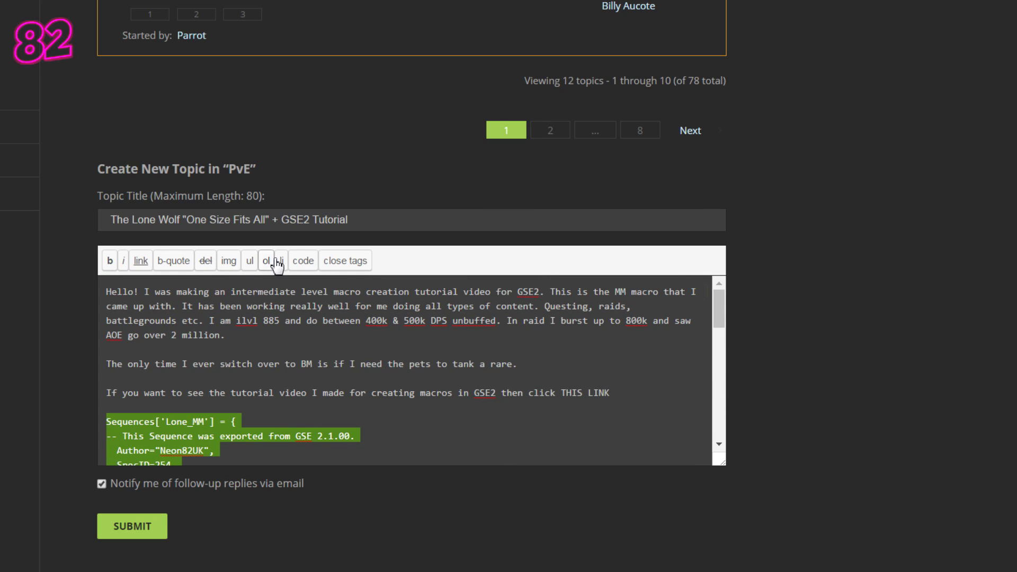
{"action": "left_click", "coordinate": [299, 261]}
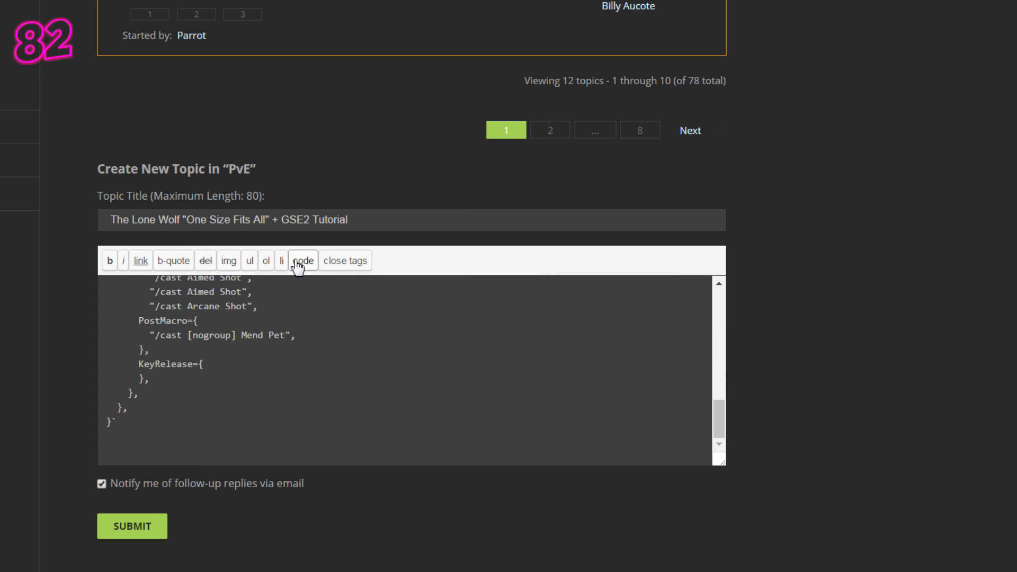
{"action": "scroll", "coordinate": [306, 378], "scroll_direction": "up", "scroll_amount": 15}
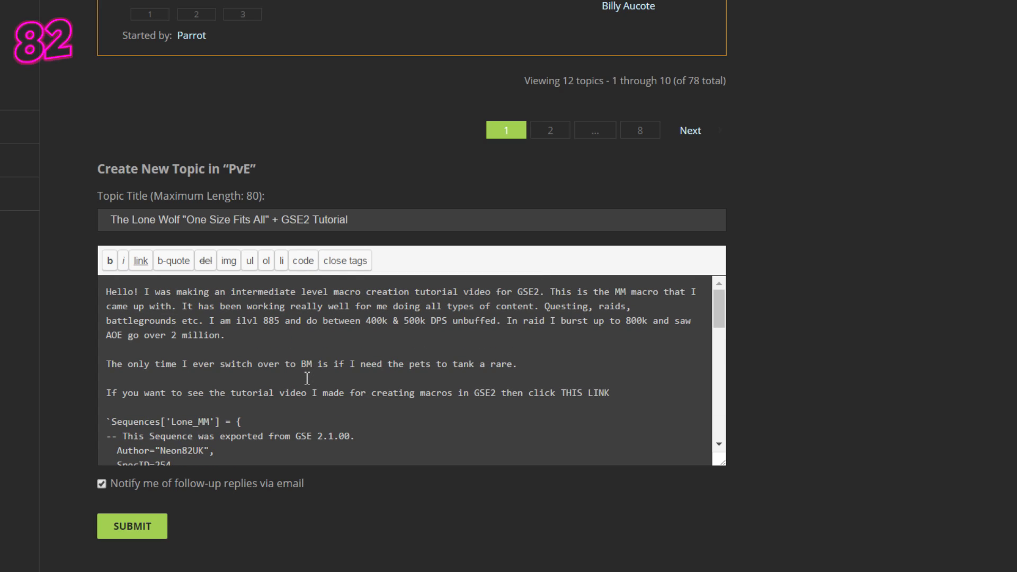
{"action": "left_click", "coordinate": [133, 536]}
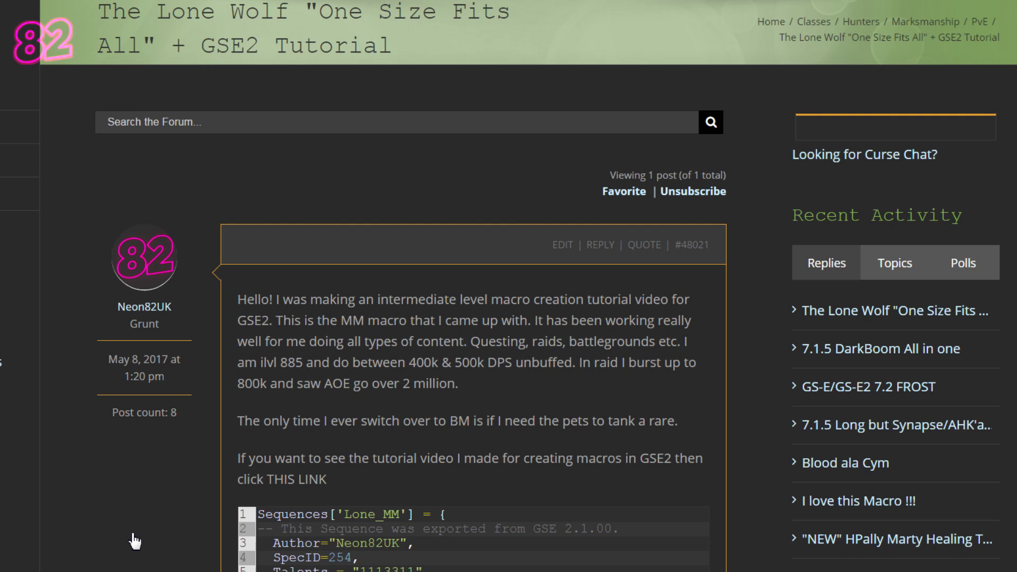
{"action": "scroll", "coordinate": [455, 420], "scroll_direction": "down", "scroll_amount": 2}
{"action": "scroll", "coordinate": [455, 420], "scroll_direction": "down", "scroll_amount": 13}
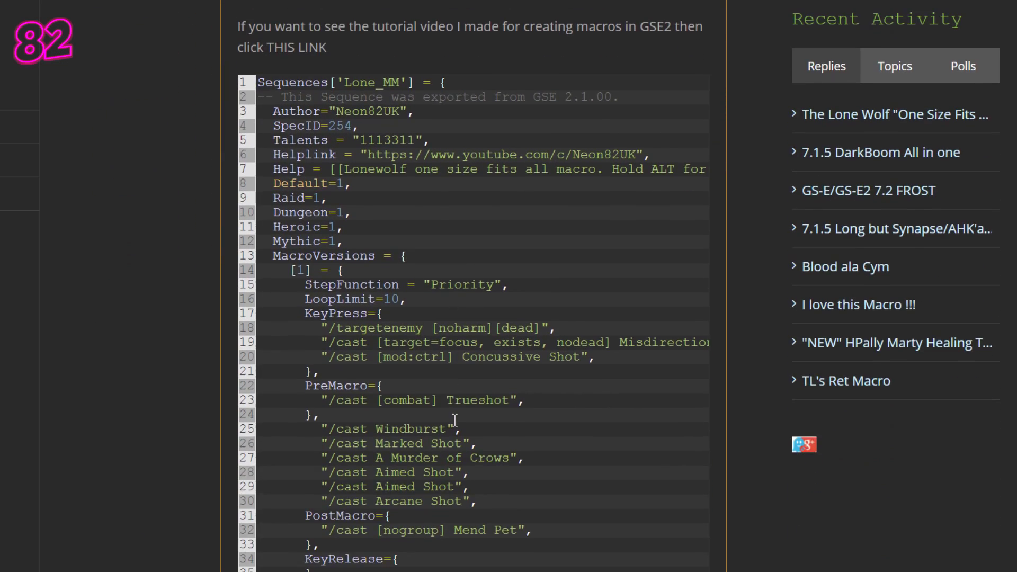
{"action": "scroll", "coordinate": [454, 420], "scroll_direction": "up", "scroll_amount": 9}
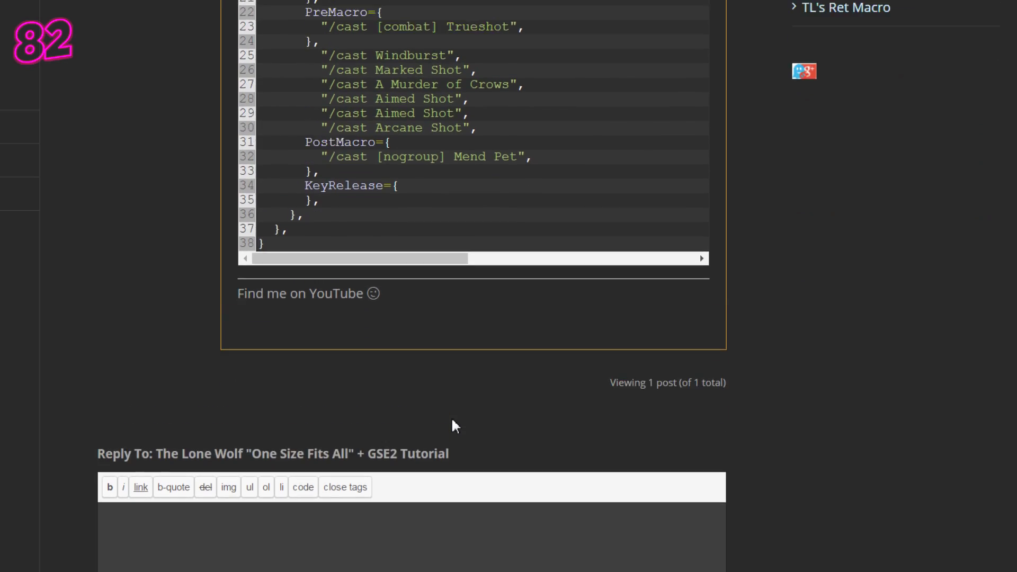
{"action": "scroll", "coordinate": [454, 420], "scroll_direction": "up", "scroll_amount": 2}
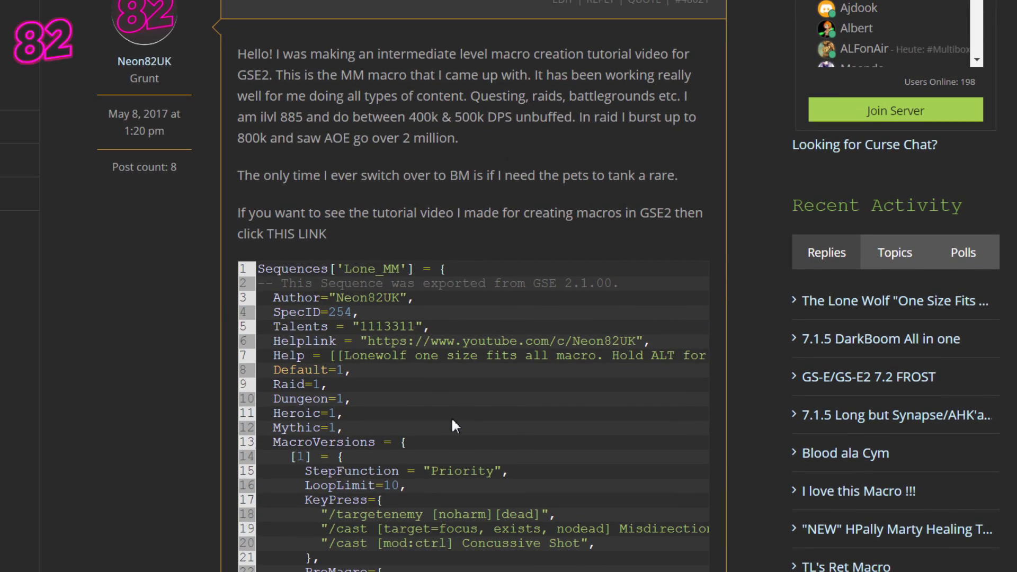
{"action": "scroll", "coordinate": [455, 424], "scroll_direction": "up", "scroll_amount": 3}
{"action": "scroll", "coordinate": [454, 420], "scroll_direction": "up", "scroll_amount": 2}
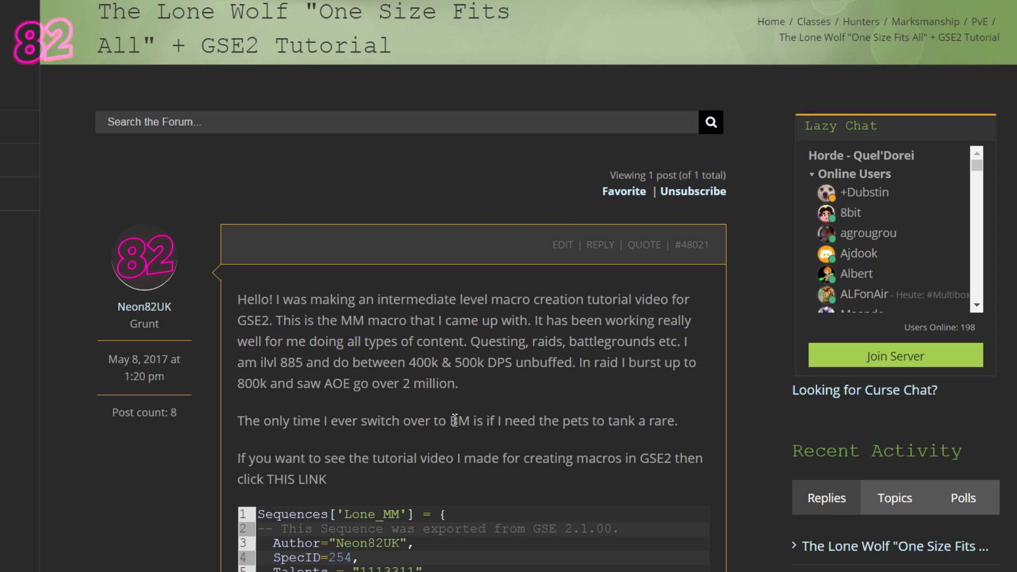
{"action": "scroll", "coordinate": [455, 420], "scroll_direction": "down", "scroll_amount": 1}
{"action": "scroll", "coordinate": [453, 421], "scroll_direction": "down", "scroll_amount": 8}
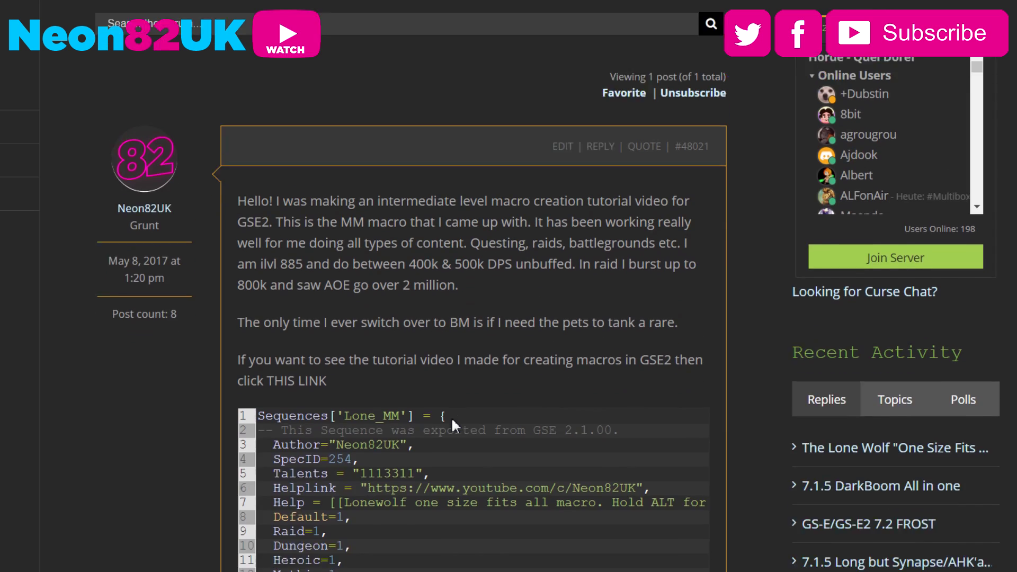
{"action": "scroll", "coordinate": [455, 423], "scroll_direction": "down", "scroll_amount": 2}
{"action": "scroll", "coordinate": [454, 421], "scroll_direction": "up", "scroll_amount": 3}
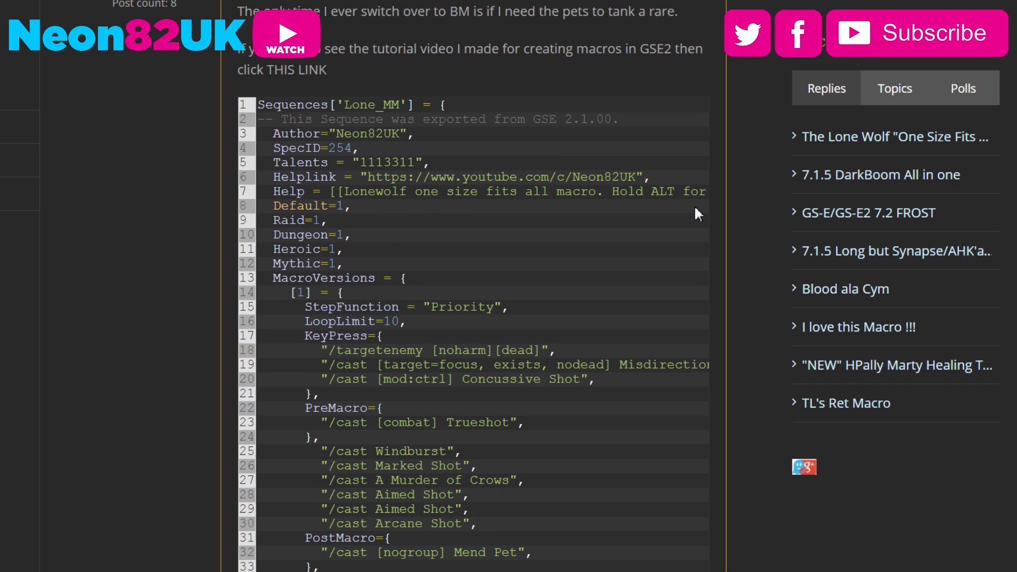
{"action": "scroll", "coordinate": [488, 496], "scroll_direction": "down", "scroll_amount": 5}
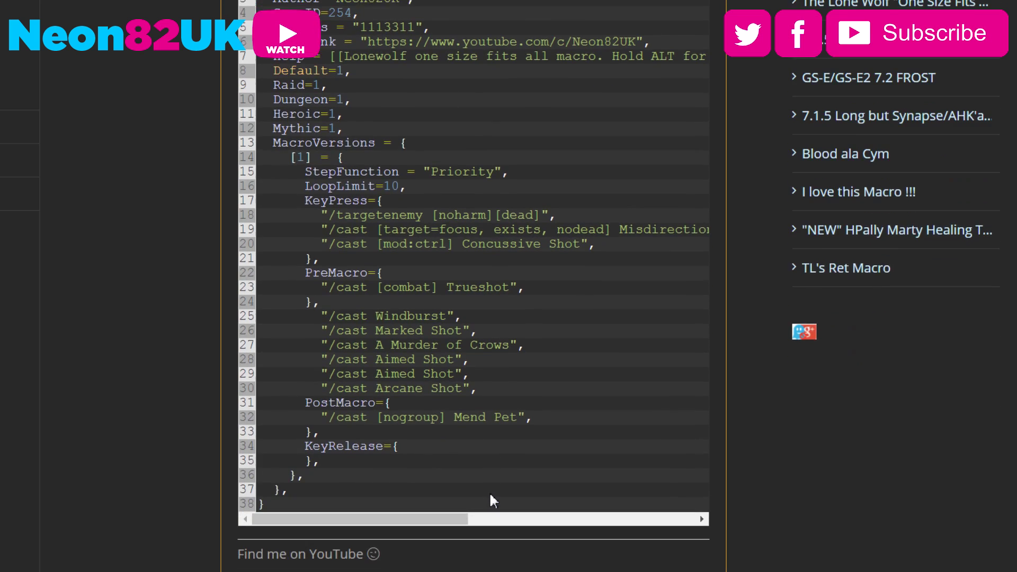